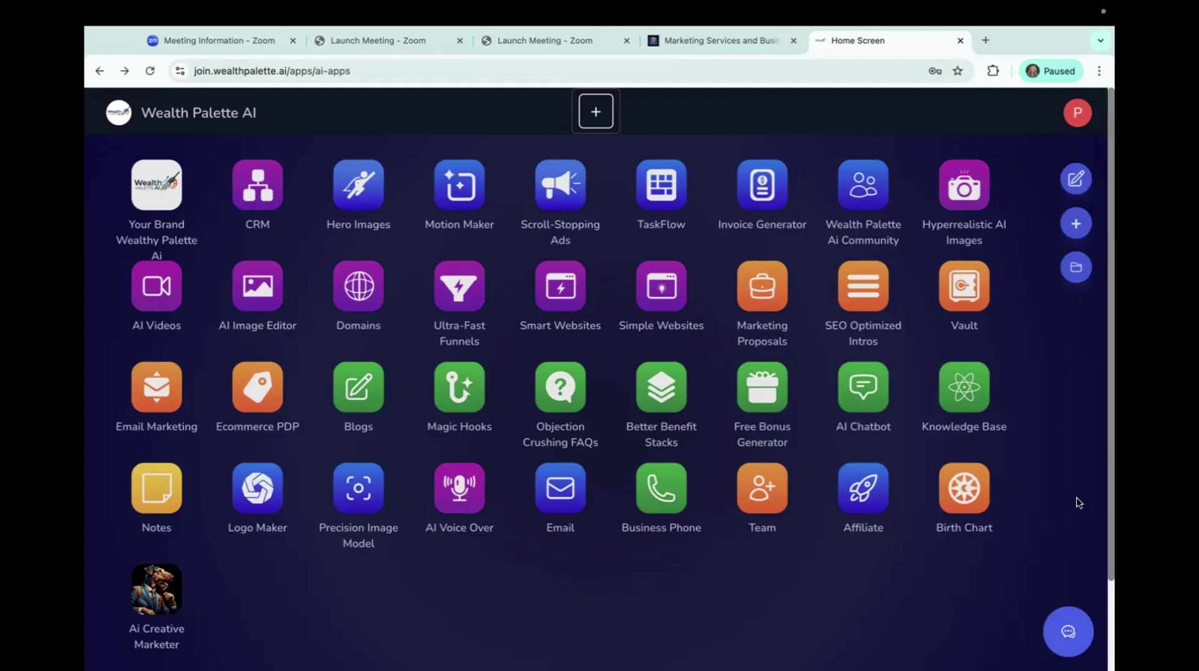
# Open the Hero Images app from the home screen and look over its image creation form
pyautogui.scroll(-1, 1068, 498)
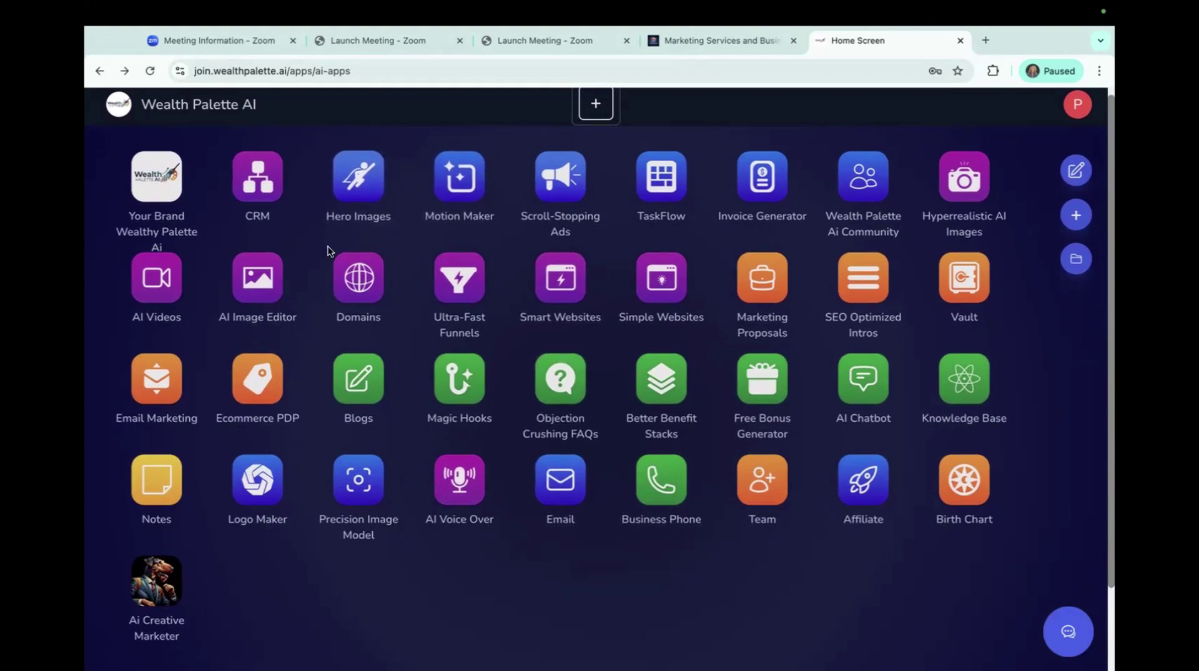
pyautogui.click(365, 204)
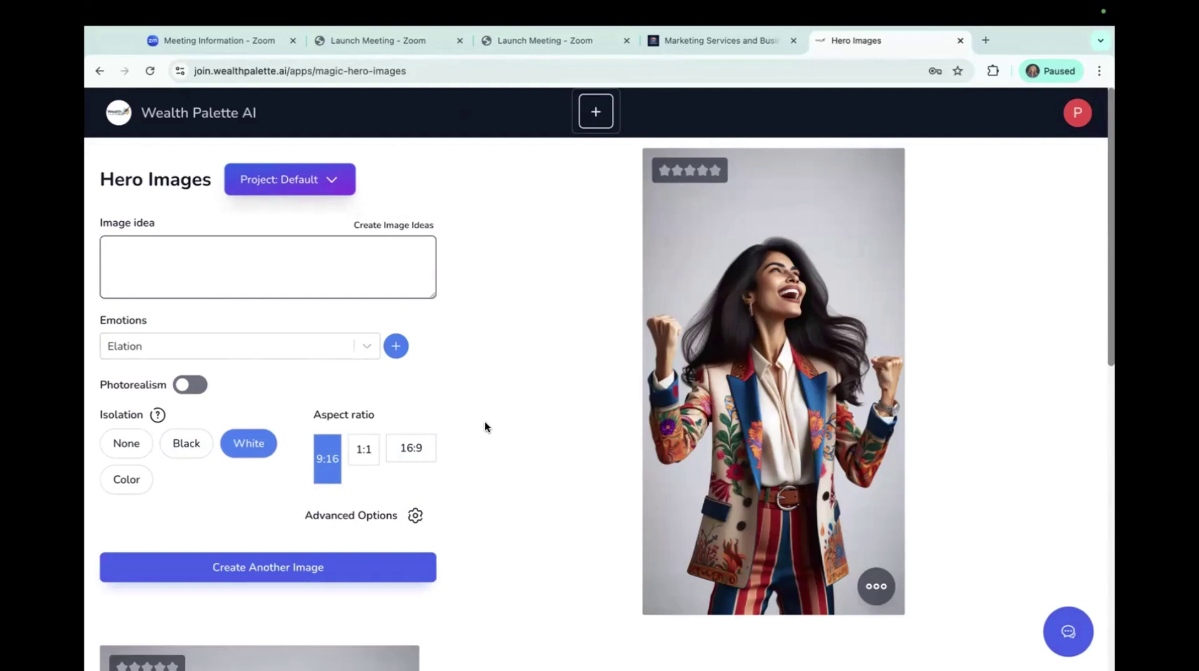
pyautogui.scroll(-4, 485, 421)
pyautogui.scroll(4, 485, 421)
# Enter "An Airedale in school studying with his friends" as the image idea
pyautogui.click(241, 278)
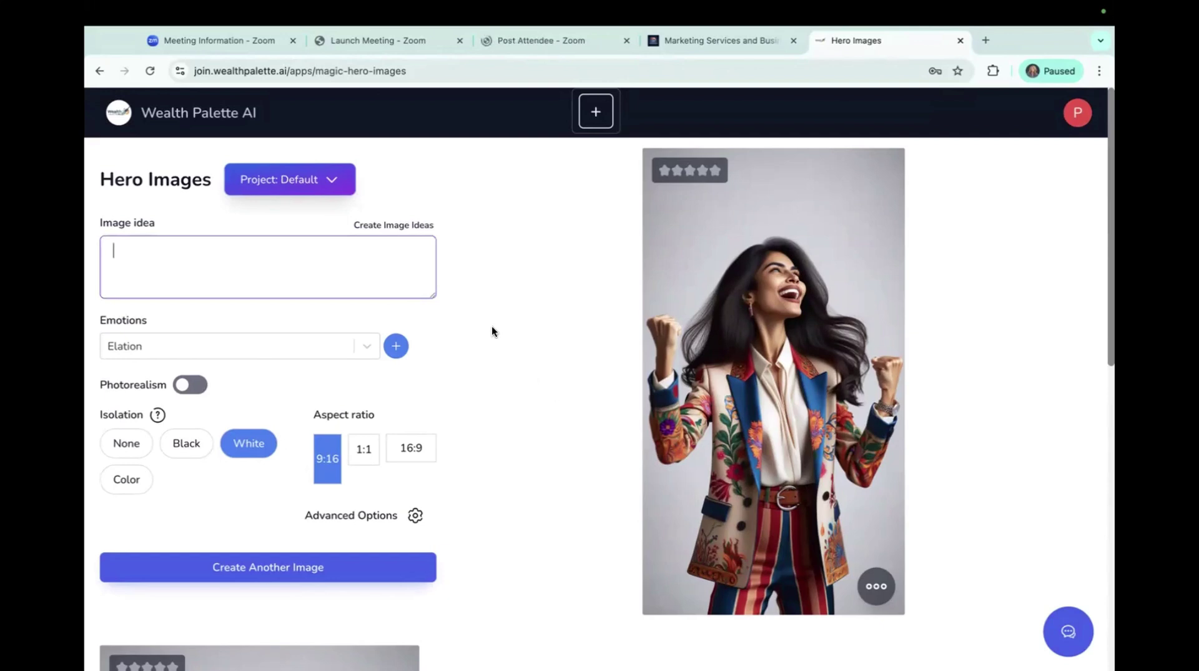
pyautogui.write('A burnadoodle in school studying with his friends')
pyautogui.moveTo(123, 250); pyautogui.dragTo(187, 250)
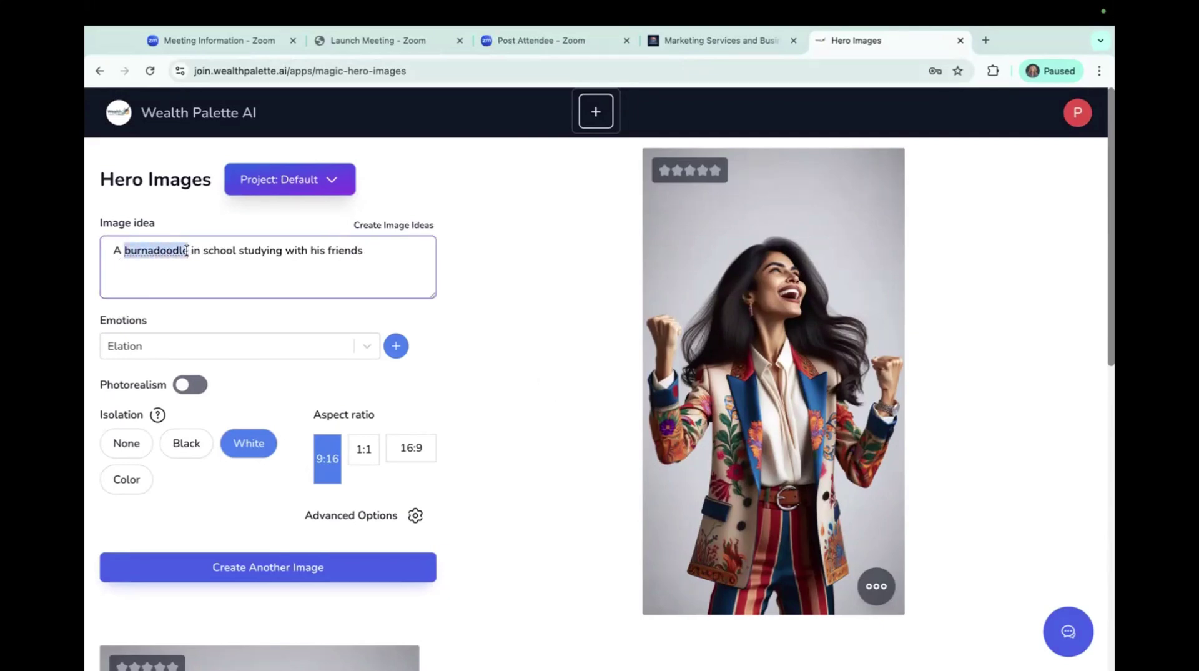
pyautogui.write('airedale')
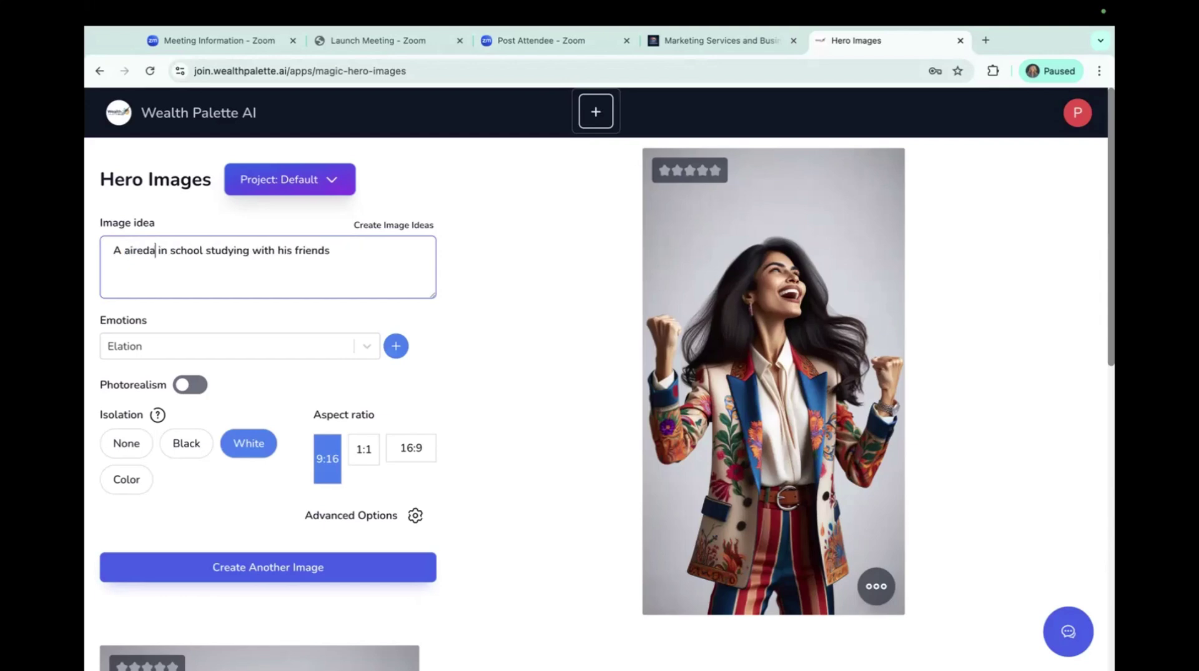
# Turn on Photorealism for the Airedale image and look over the rest of the page
pyautogui.scroll(-2, 399, 349)
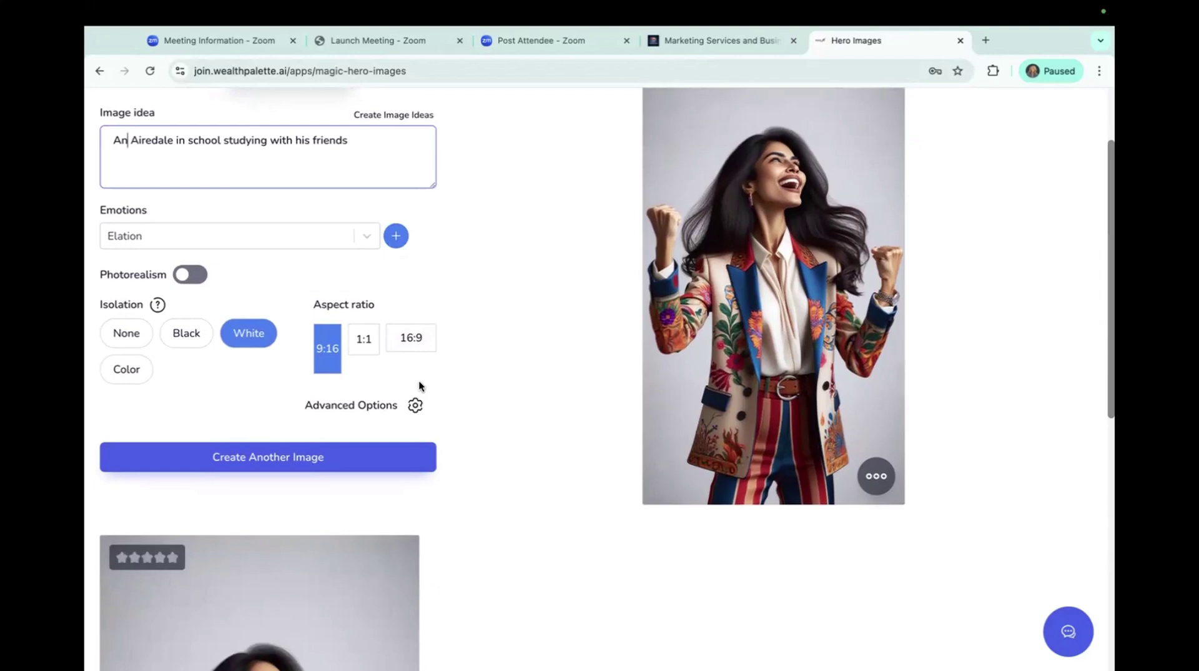
pyautogui.click(198, 279)
pyautogui.scroll(-2, 297, 324)
pyautogui.scroll(-3, 297, 325)
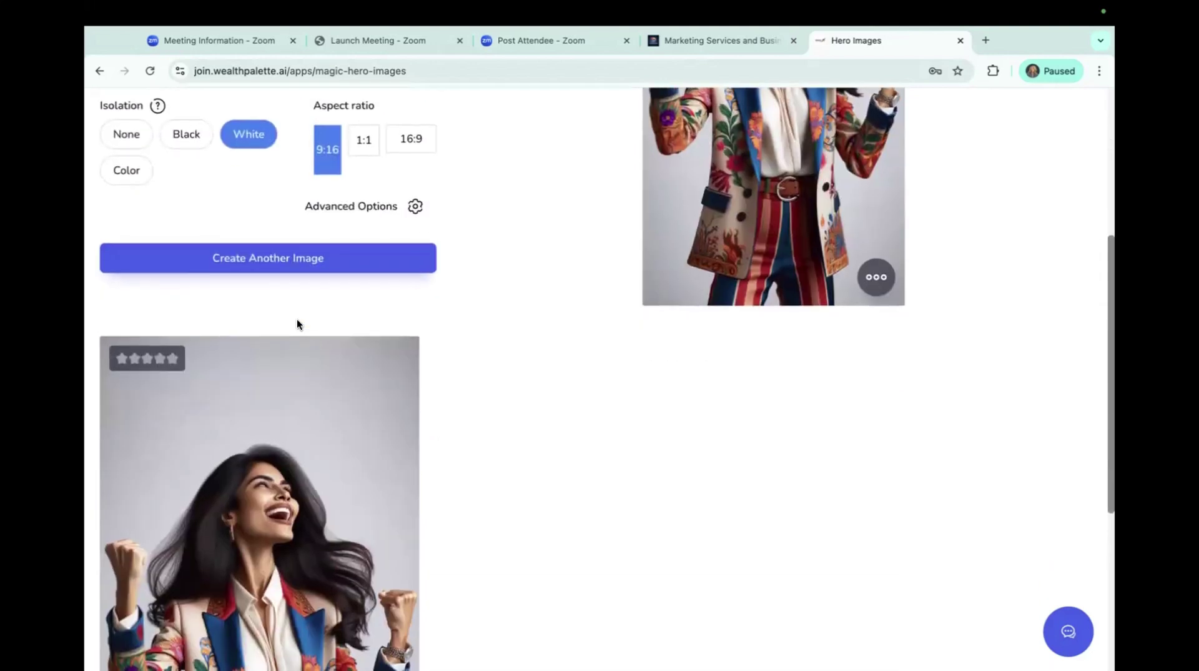
pyautogui.scroll(-7, 297, 324)
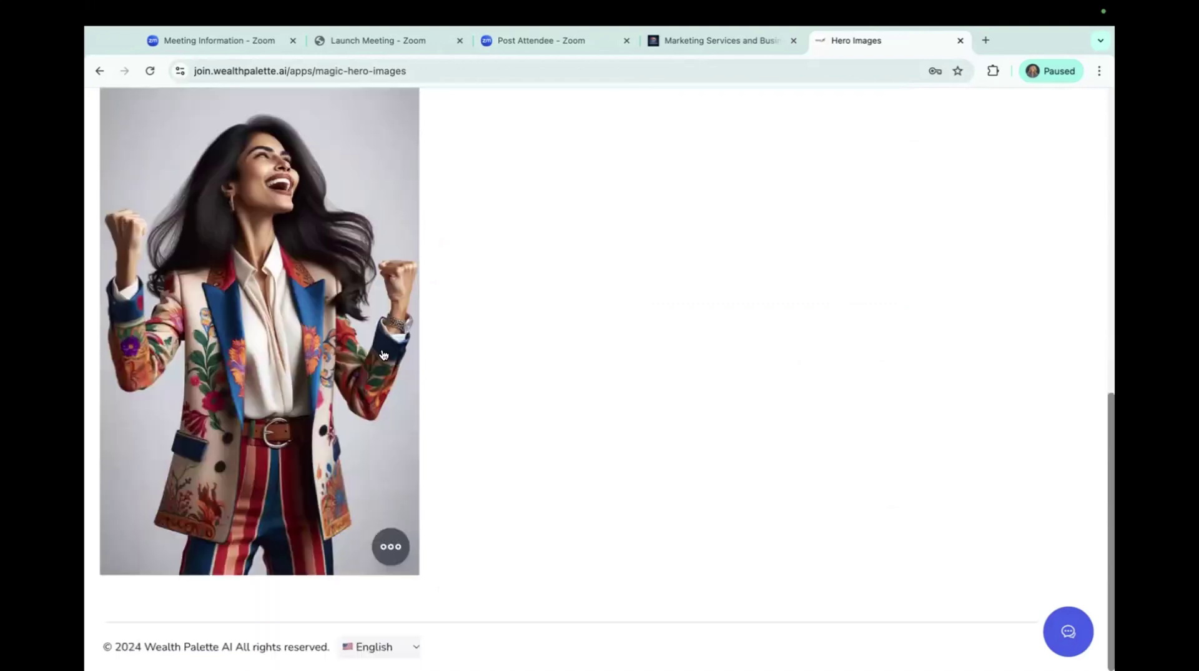
pyautogui.scroll(10, 382, 349)
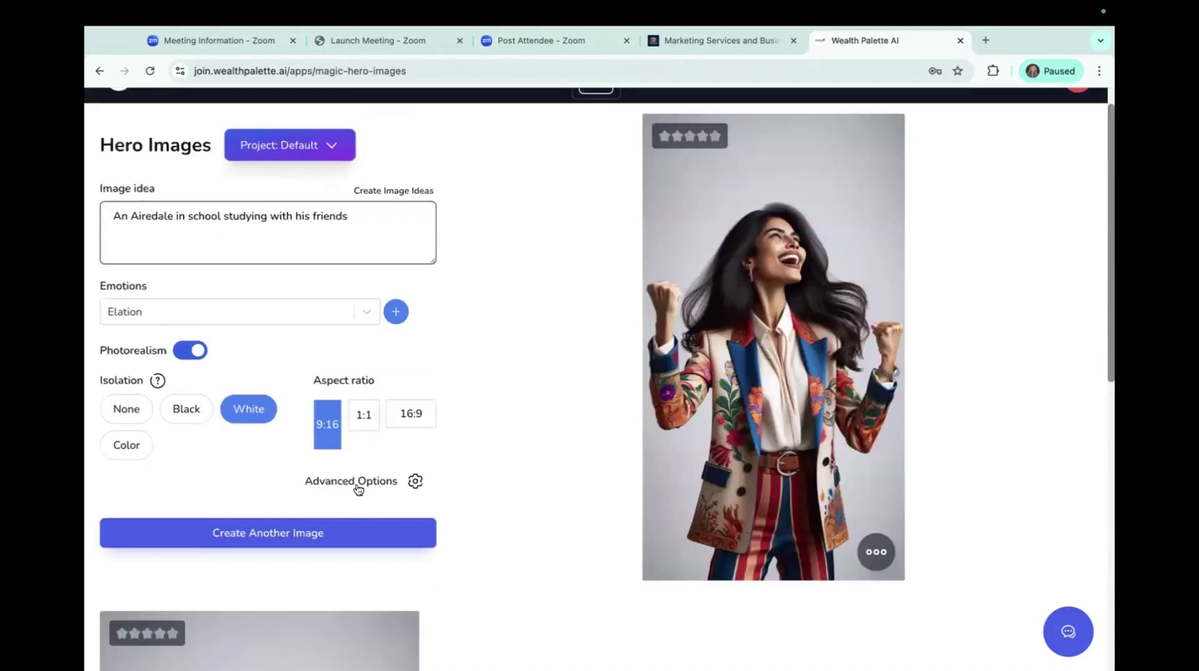
# Expand the advanced options and replace the target audience with "College Admissions"
pyautogui.click(358, 484)
pyautogui.scroll(-3, 509, 437)
pyautogui.scroll(-5, 509, 438)
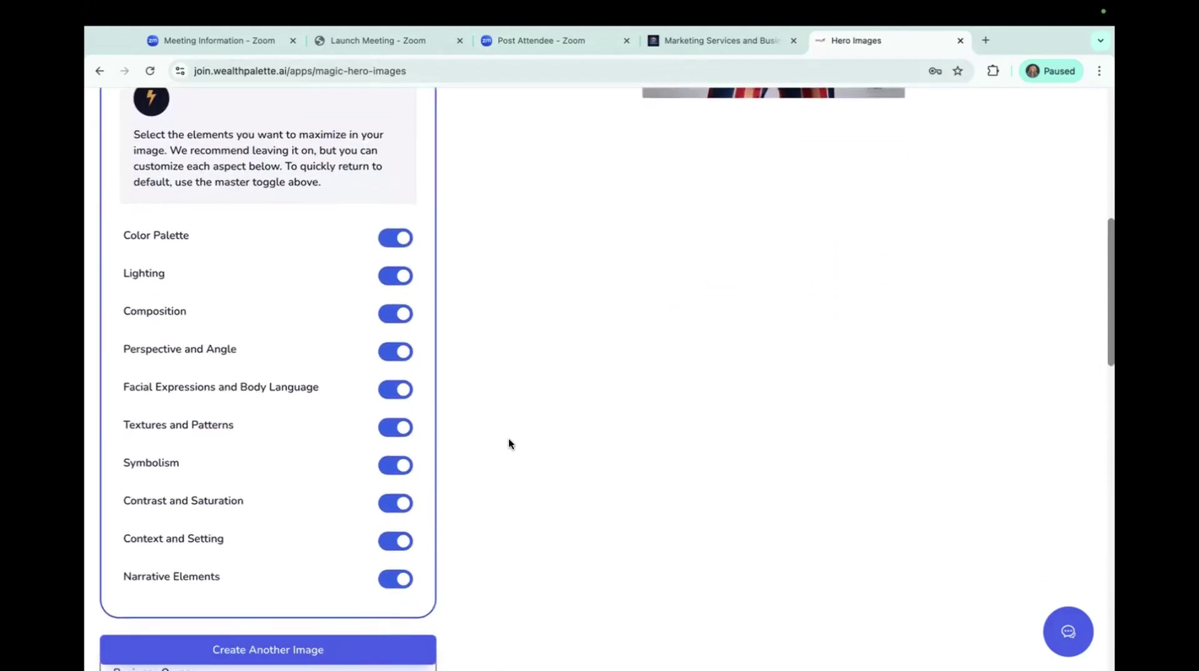
pyautogui.scroll(-1, 494, 406)
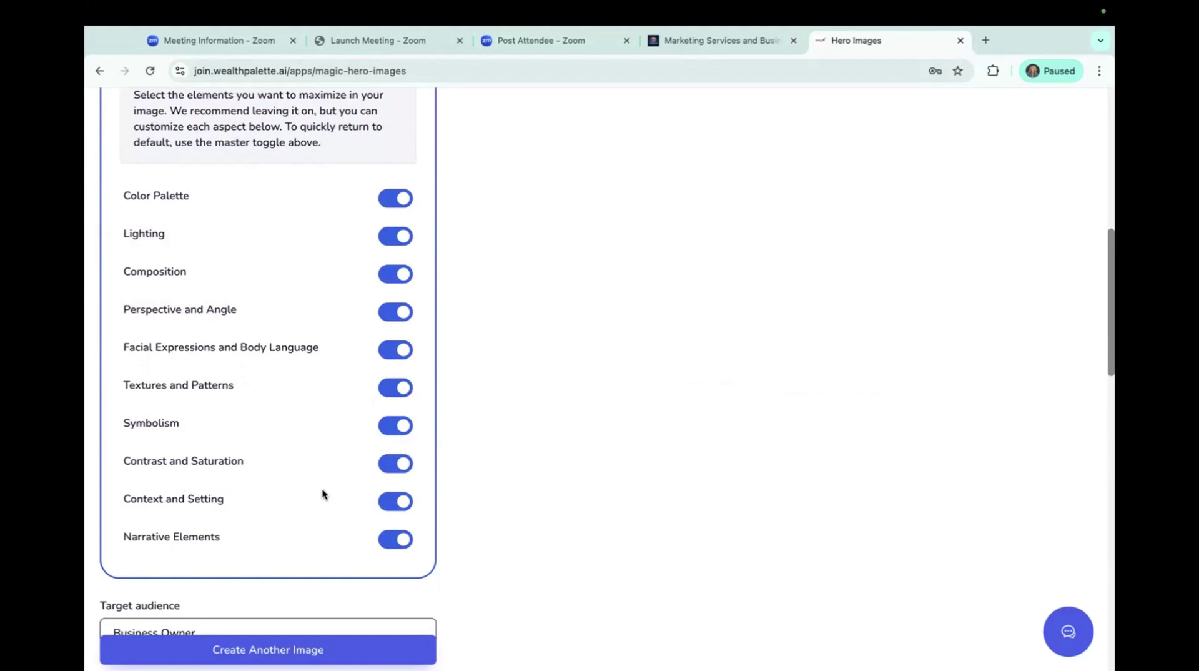
pyautogui.scroll(-2, 322, 492)
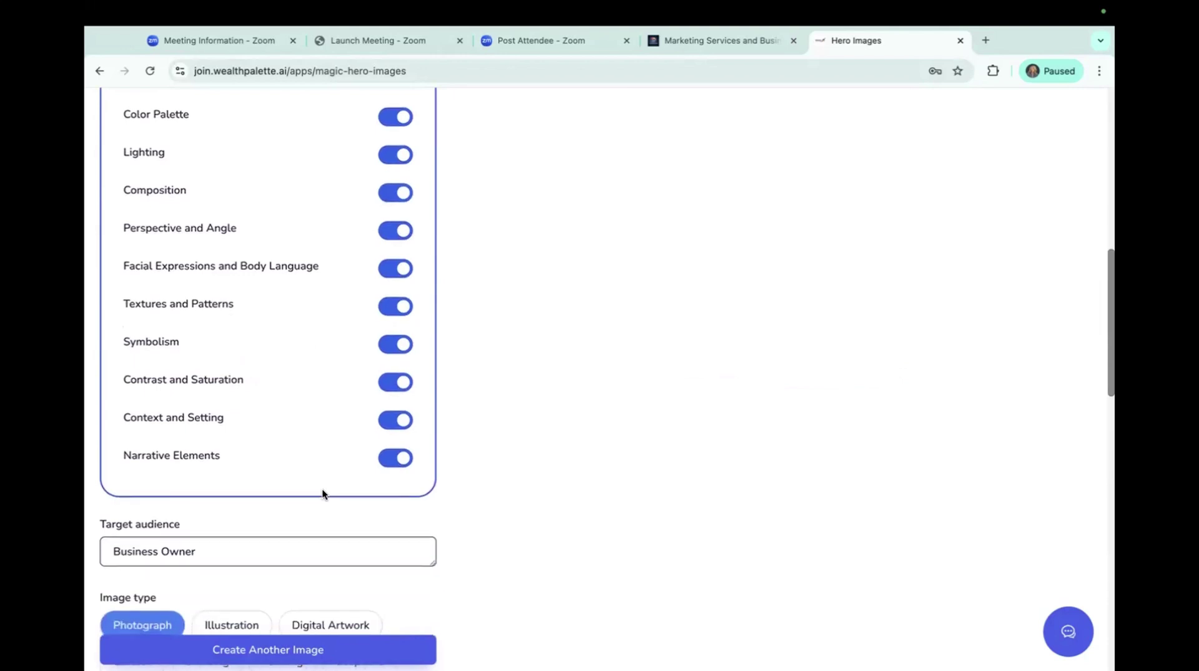
pyautogui.scroll(-1, 322, 493)
pyautogui.moveTo(200, 500); pyautogui.dragTo(88, 503)
pyautogui.write('Colee')
pyautogui.press('BackSpace')
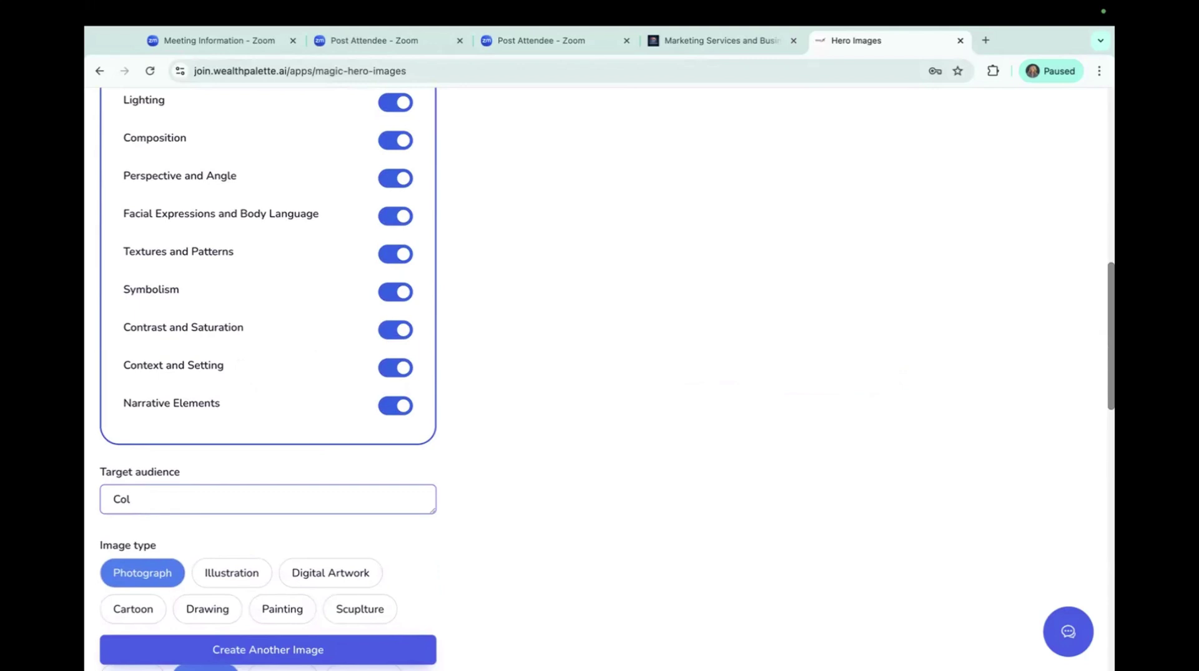
pyautogui.write('lege Admissions')
# Generate the Airedale image, keeping the Photograph type and Realistic style and choosing no preferred colors
pyautogui.scroll(-4, 107, 469)
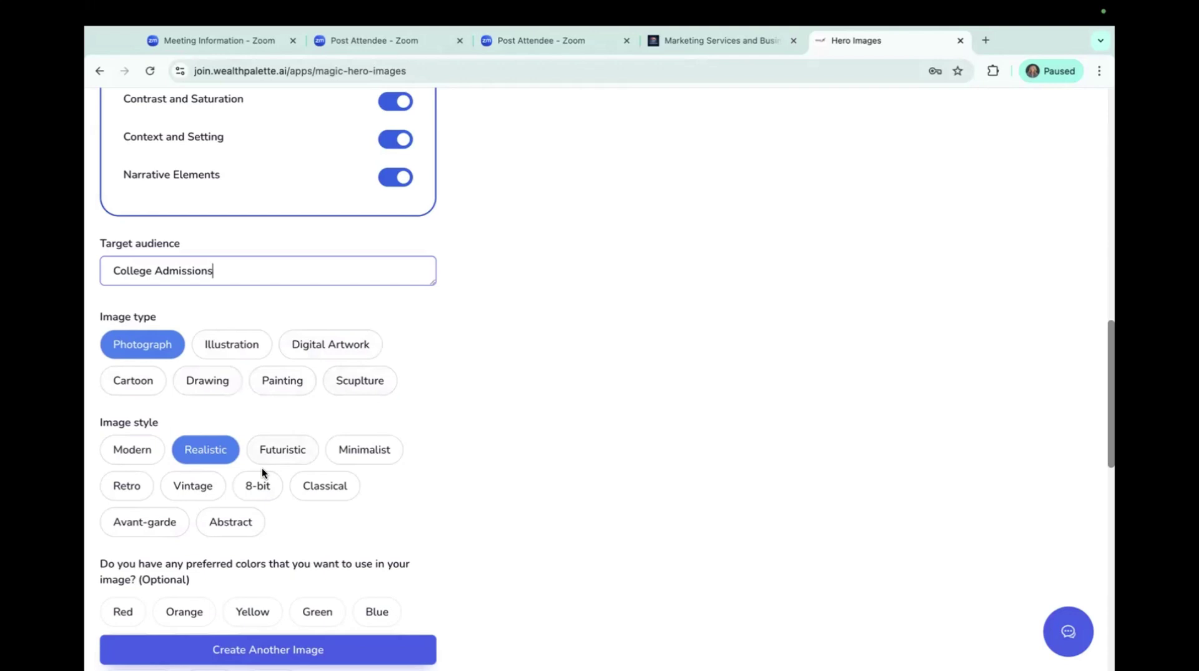
pyautogui.scroll(-3, 261, 467)
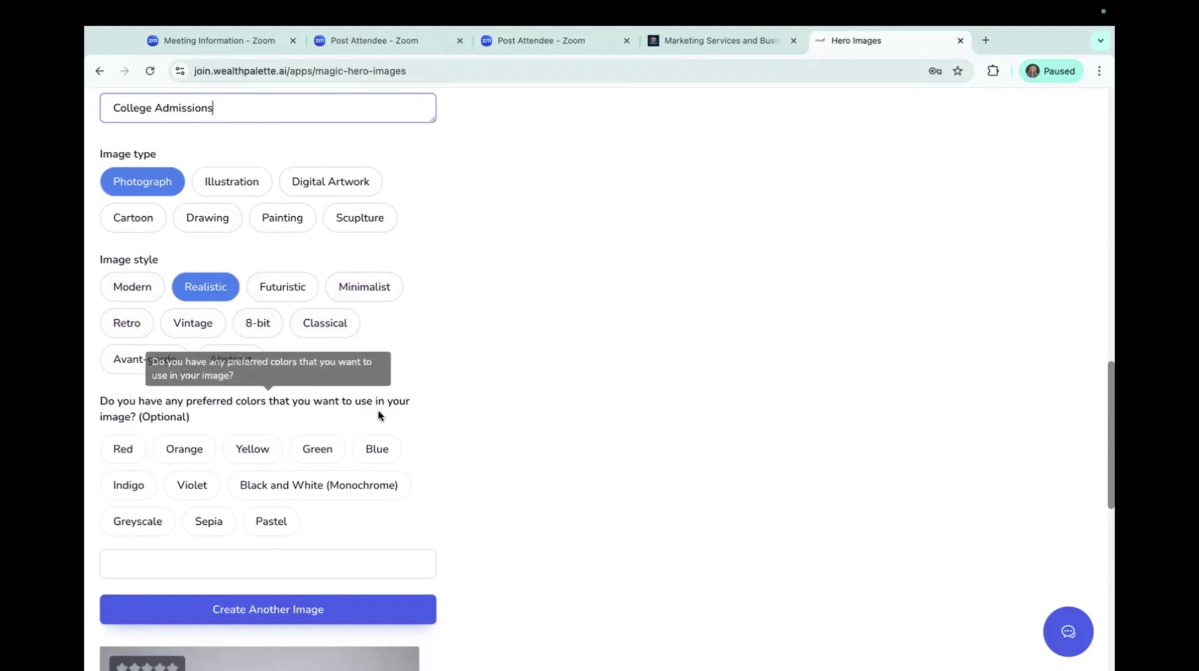
pyautogui.scroll(-2, 294, 383)
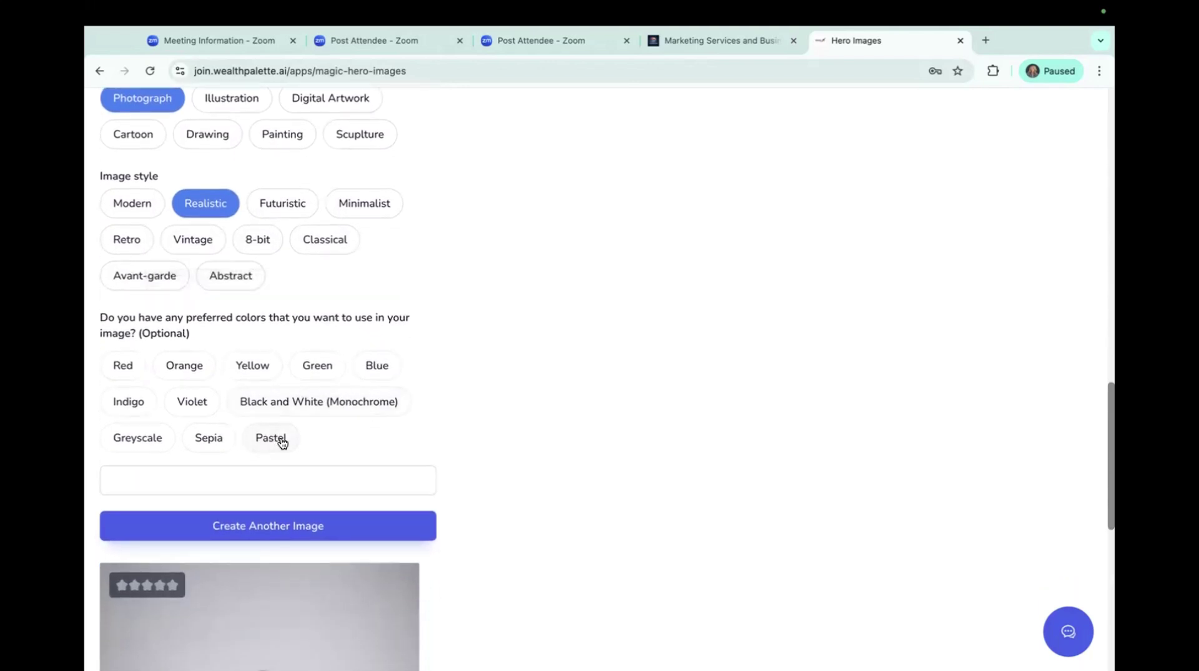
pyautogui.scroll(-2, 275, 443)
pyautogui.click(260, 430)
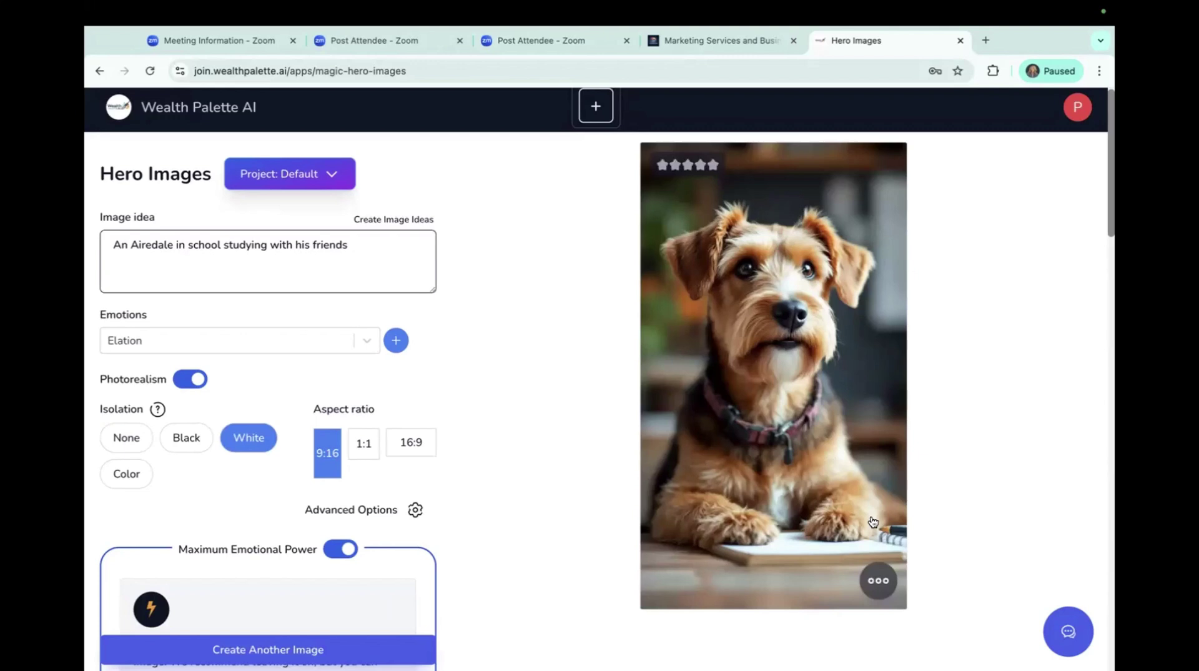
# Turn off Photorealism for another version of the Airedale image
pyautogui.scroll(-1, 873, 522)
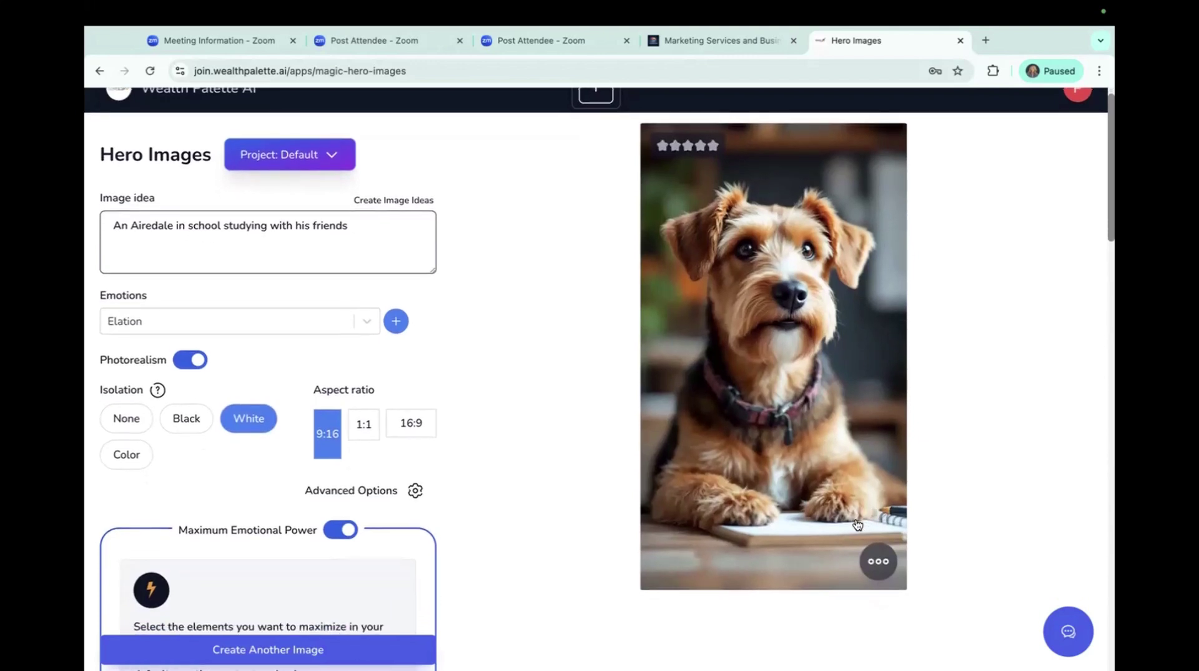
pyautogui.scroll(-3, 857, 525)
pyautogui.click(177, 236)
# Set the image type to Digital Artwork and the image style to Futuristic
pyautogui.scroll(-4, 455, 374)
pyautogui.scroll(-10, 455, 373)
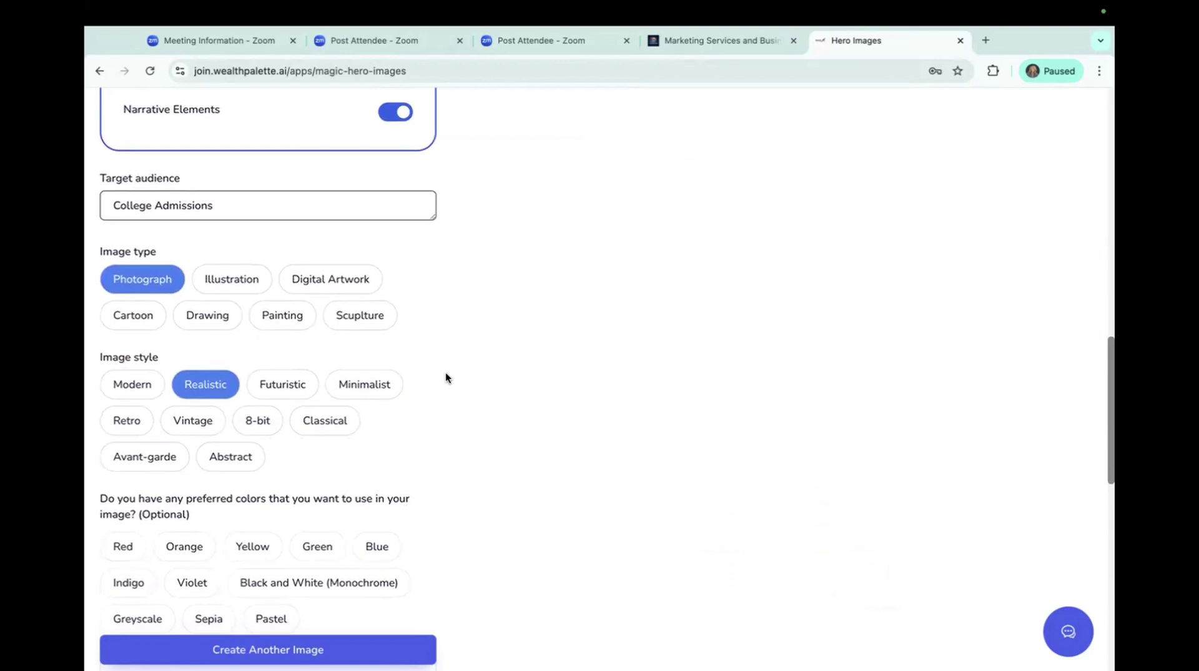
pyautogui.click(322, 286)
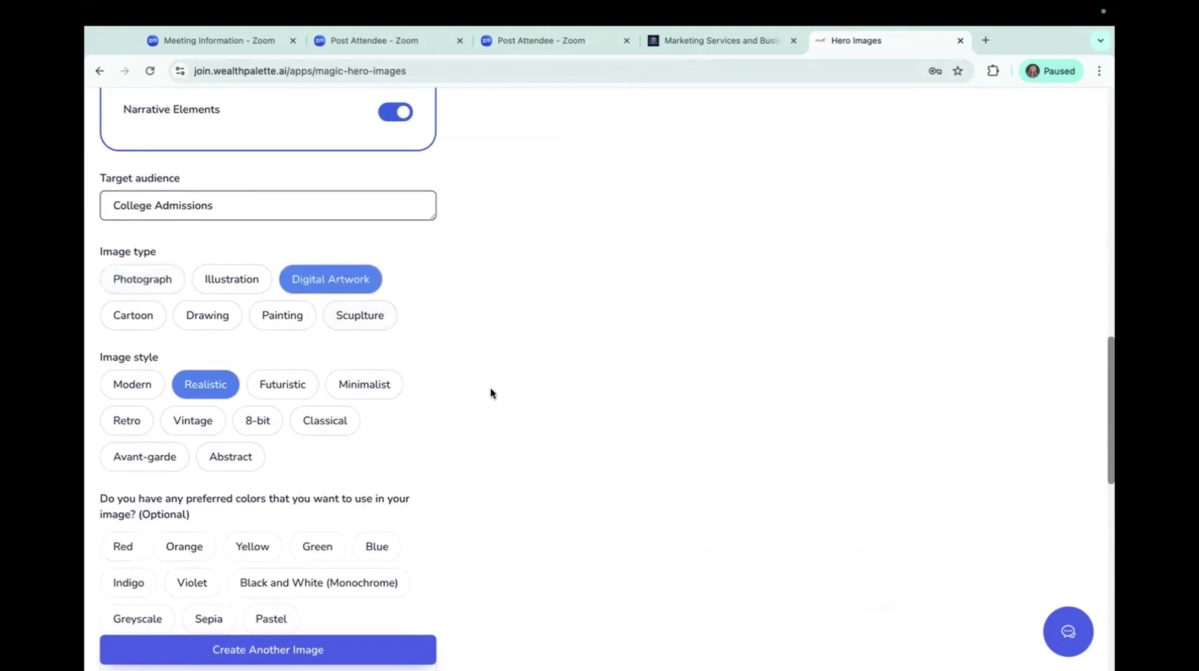
pyautogui.click(294, 385)
# Generate another Airedale image with the digital artwork and futuristic settings
pyautogui.scroll(-3, 517, 462)
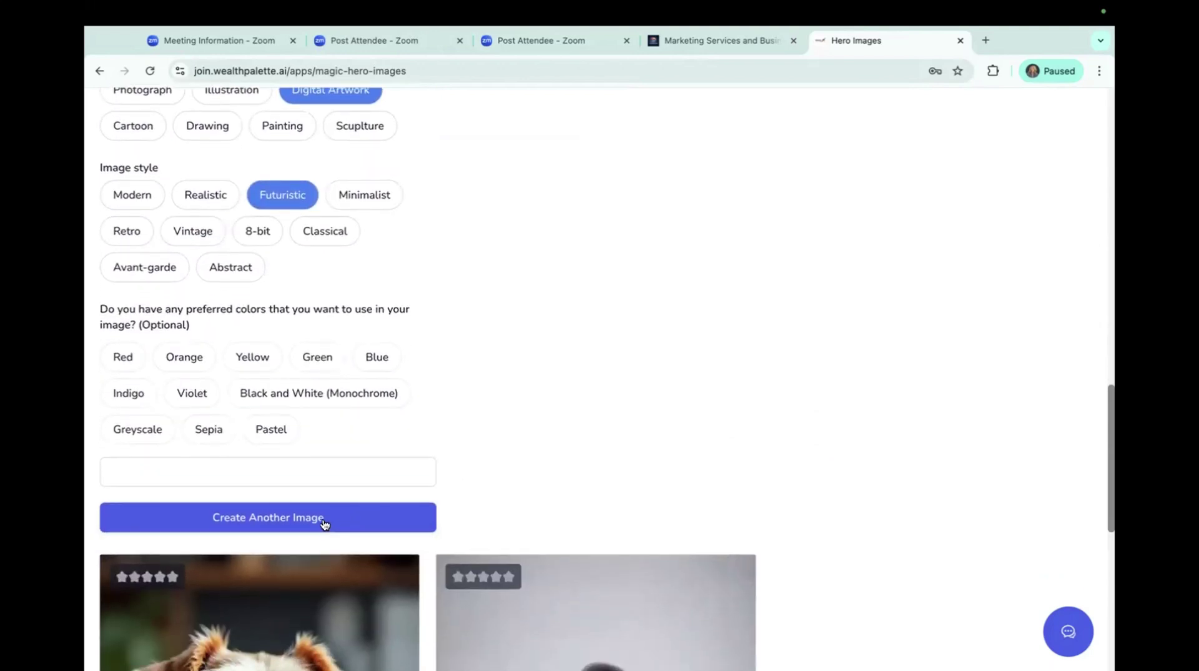
pyautogui.scroll(-4, 324, 523)
pyautogui.scroll(-1, 348, 368)
pyautogui.click(315, 224)
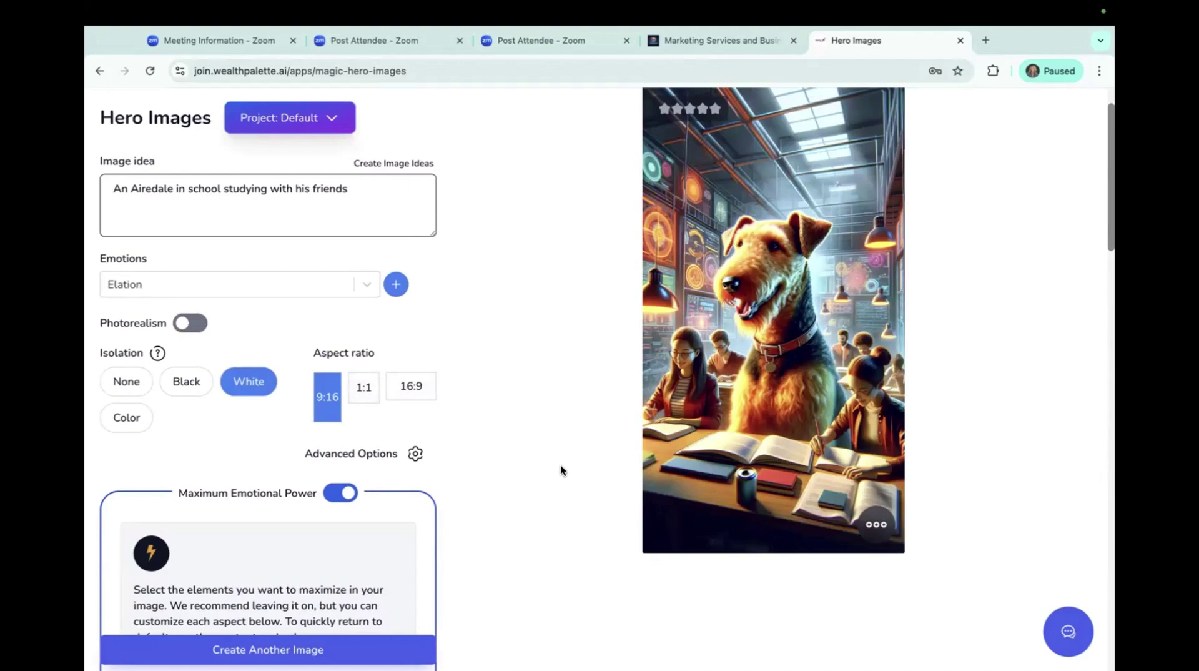
# View the actions available for the futuristic Airedale image, then close them without choosing any
pyautogui.click(875, 526)
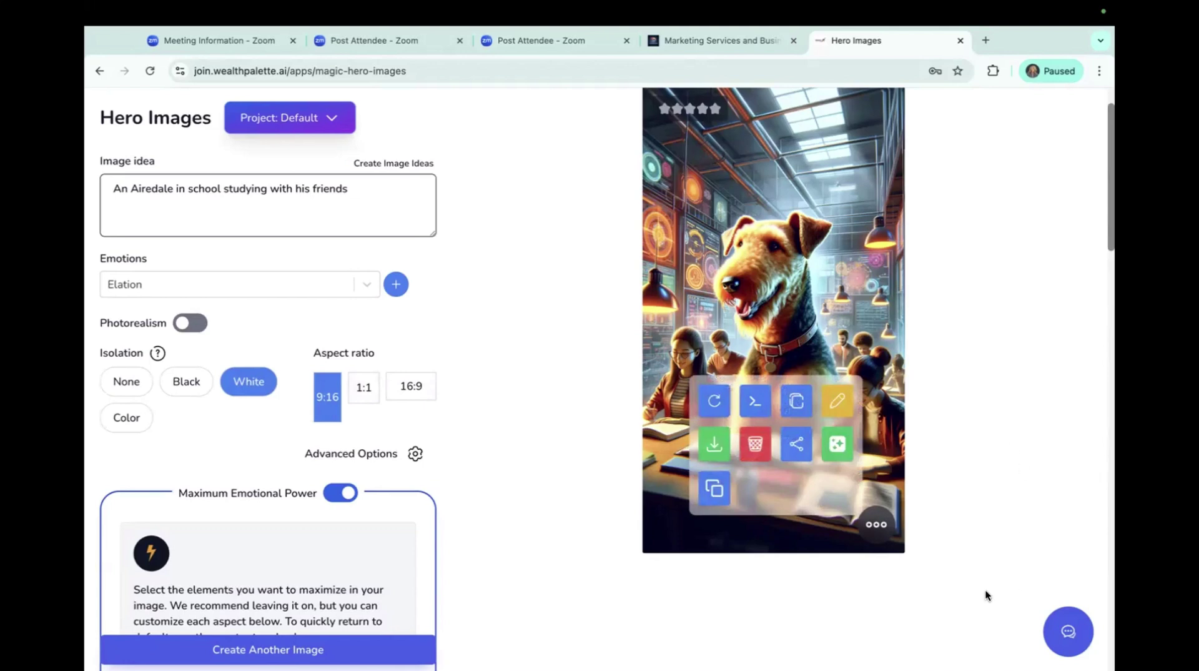
pyautogui.click(615, 546)
pyautogui.scroll(-1, 567, 537)
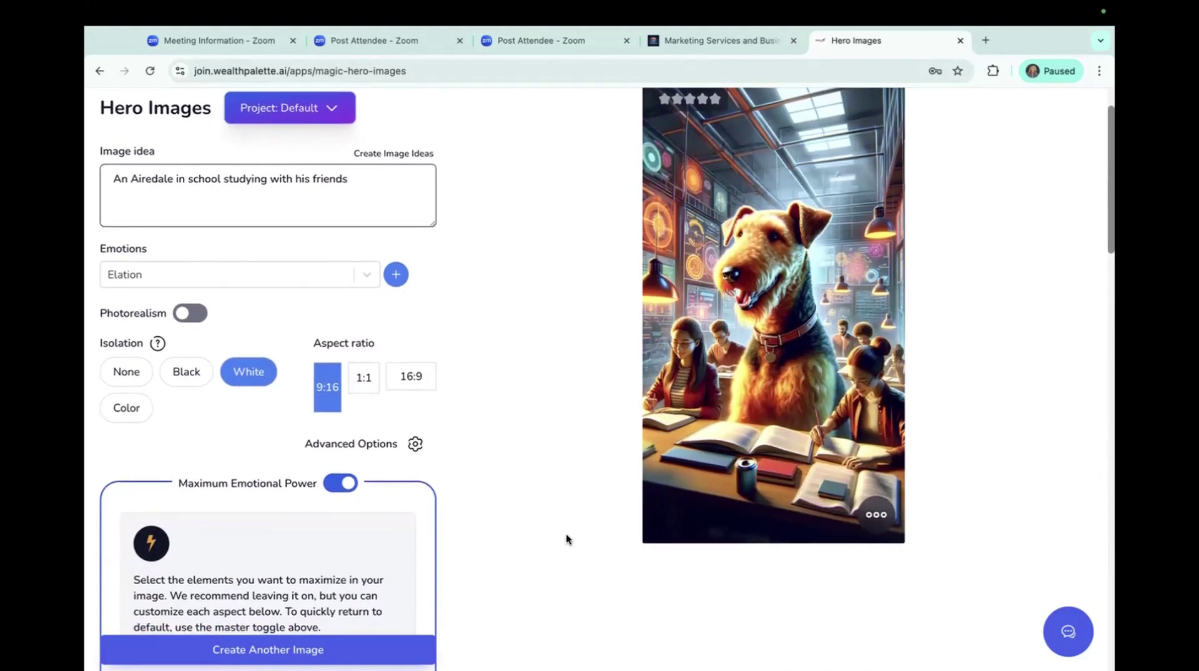
pyautogui.scroll(-1, 567, 537)
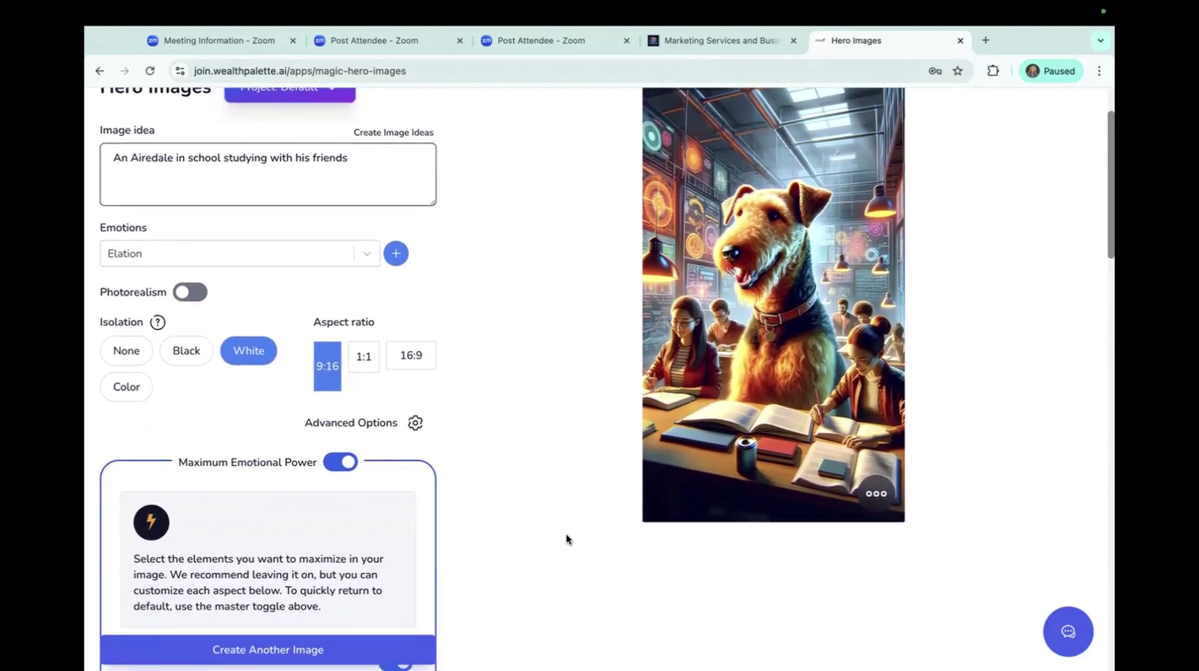
pyautogui.scroll(-1, 566, 538)
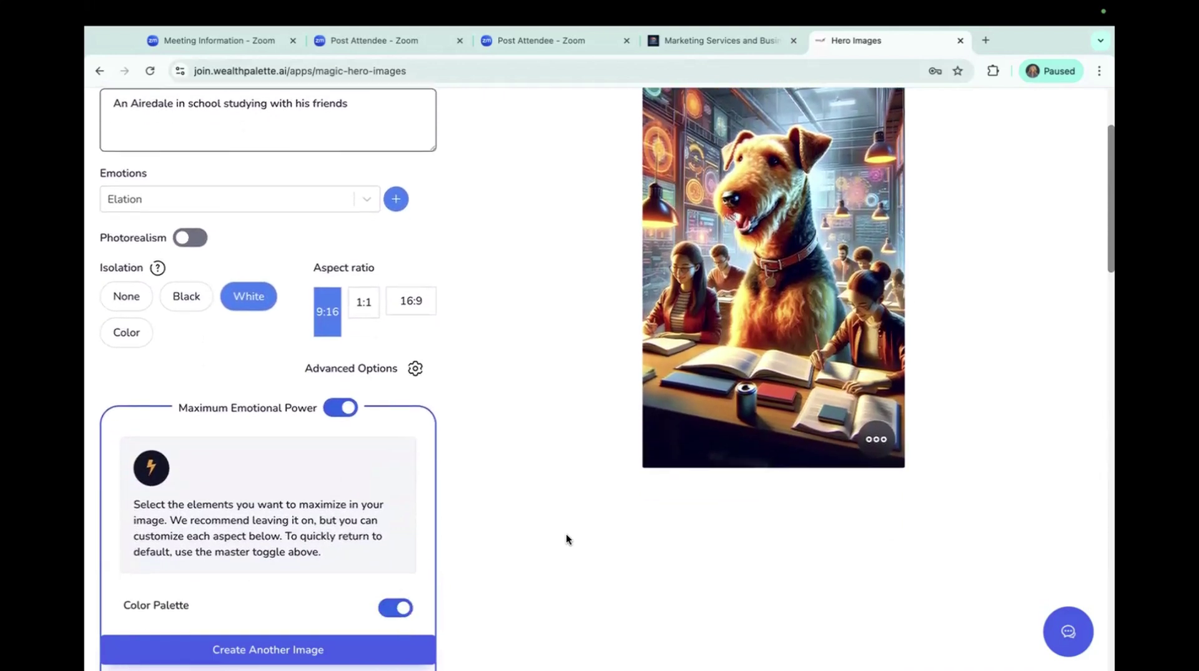
# Revise the image idea to read "An Airedale in school studying with his dog friends"
pyautogui.scroll(2, 566, 539)
pyautogui.moveTo(316, 396)
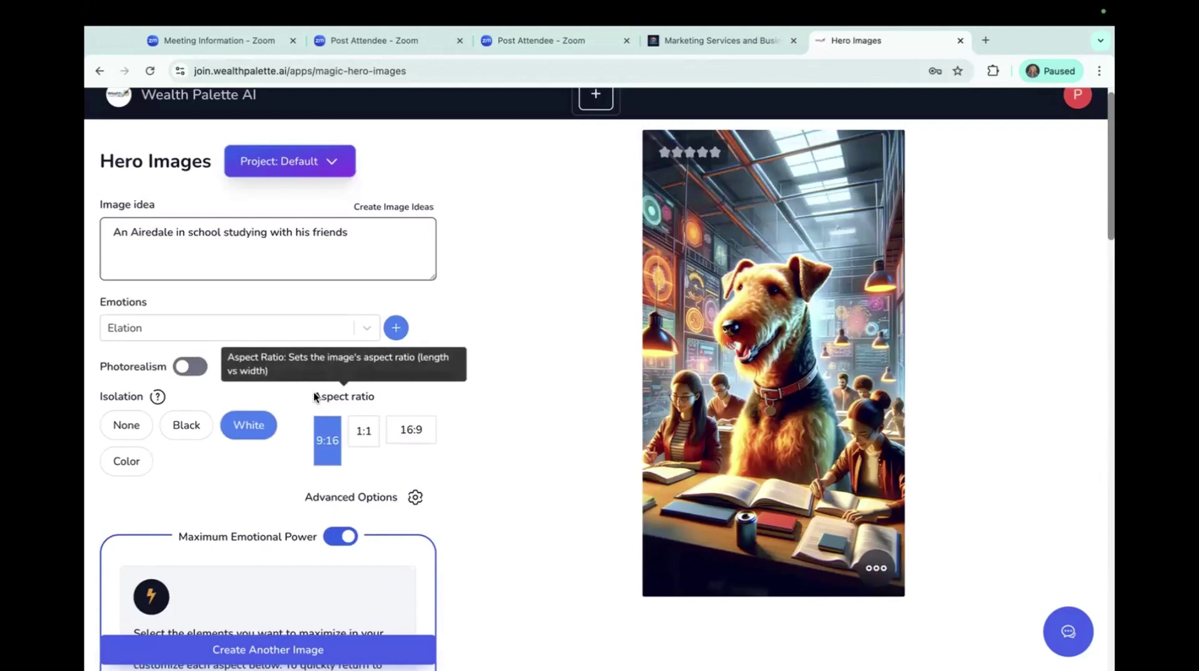
pyautogui.click(313, 236)
pyautogui.write('dog')
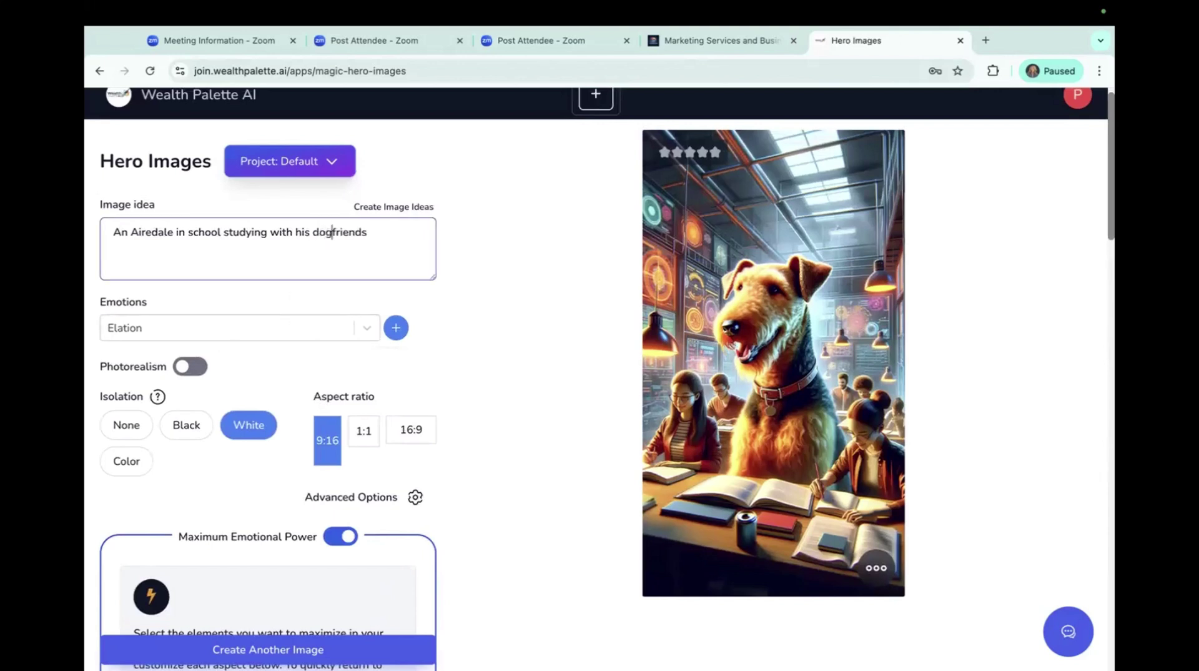
# Set the image style to Retro in the advanced options
pyautogui.scroll(-9, 387, 315)
pyautogui.scroll(-4, 388, 313)
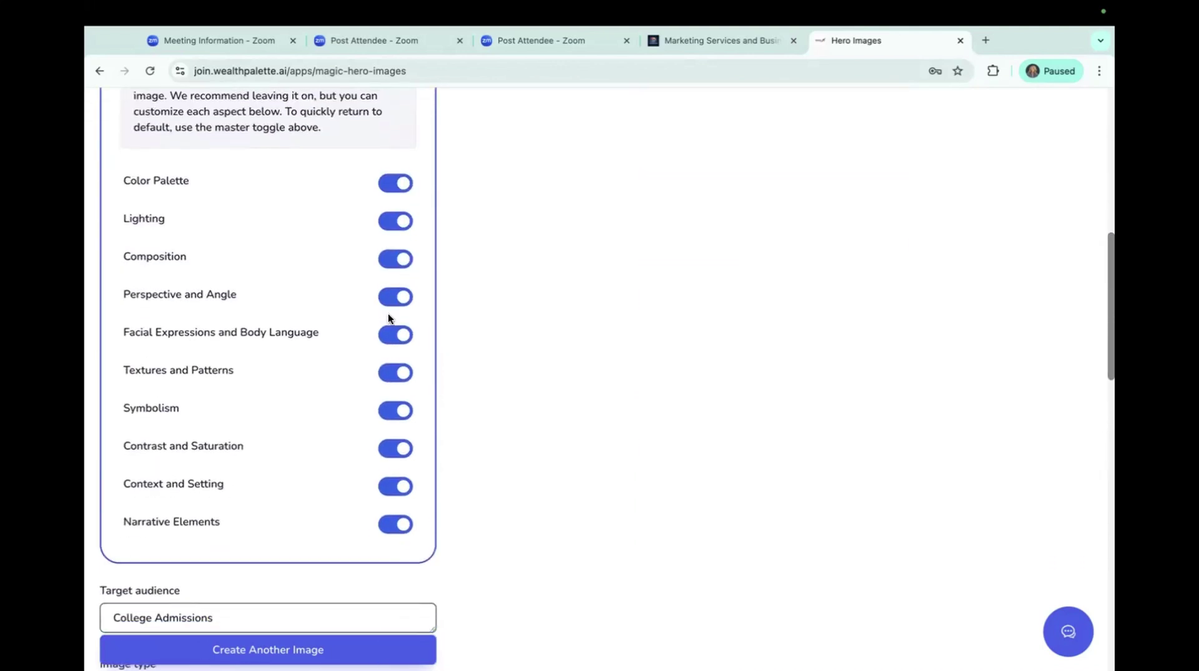
pyautogui.scroll(-2, 388, 318)
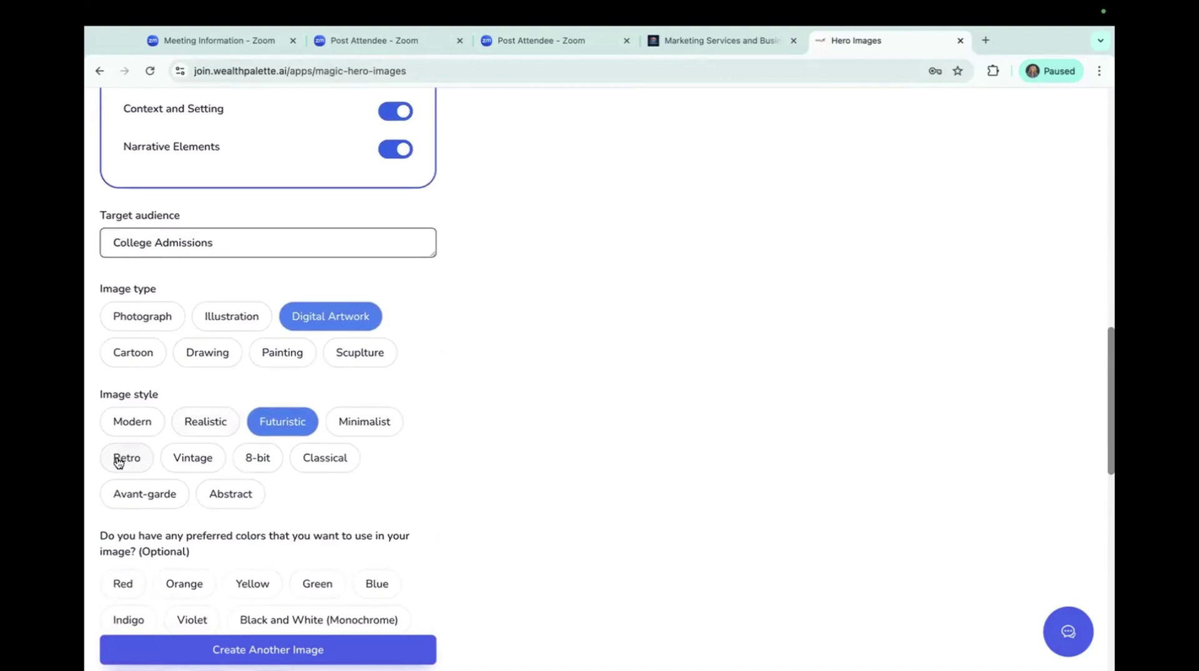
pyautogui.click(134, 424)
pyautogui.click(128, 459)
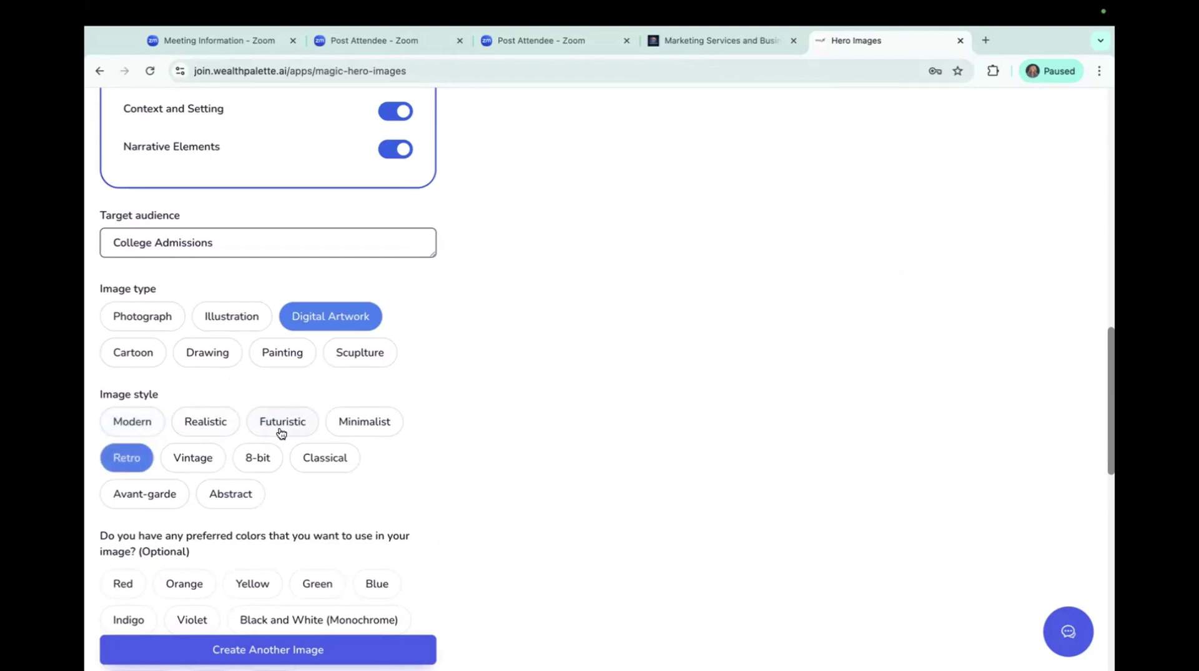
# Generate another image from the dog friends idea in the retro style
pyautogui.scroll(-1, 281, 436)
pyautogui.scroll(-3, 281, 436)
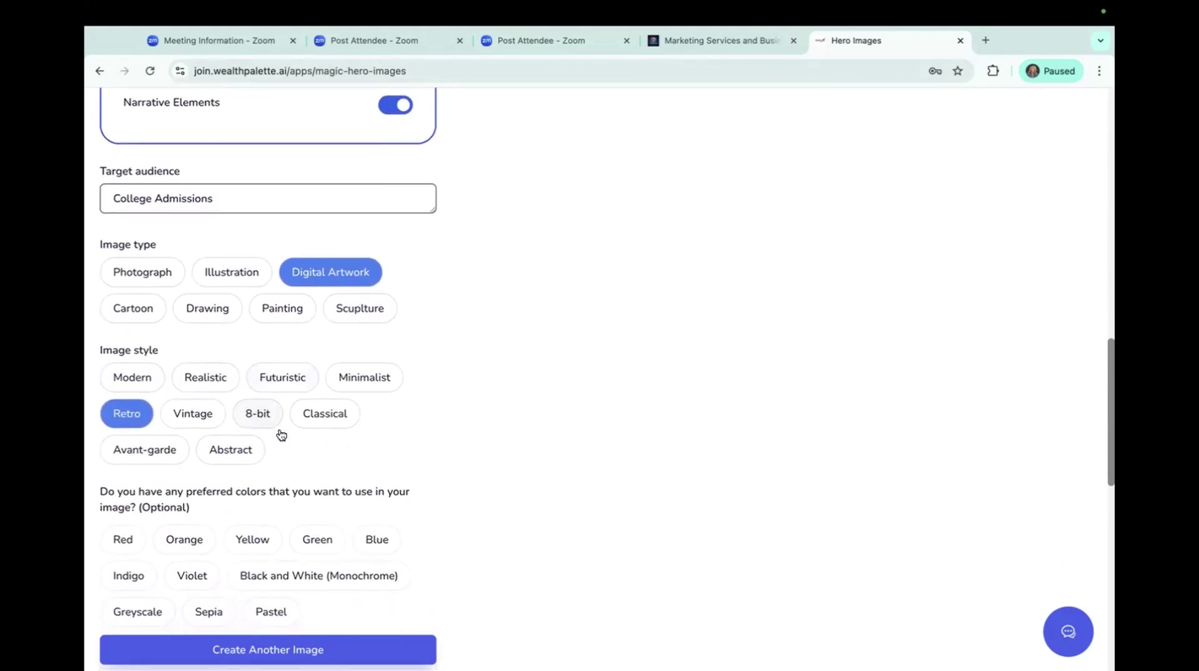
pyautogui.click(283, 648)
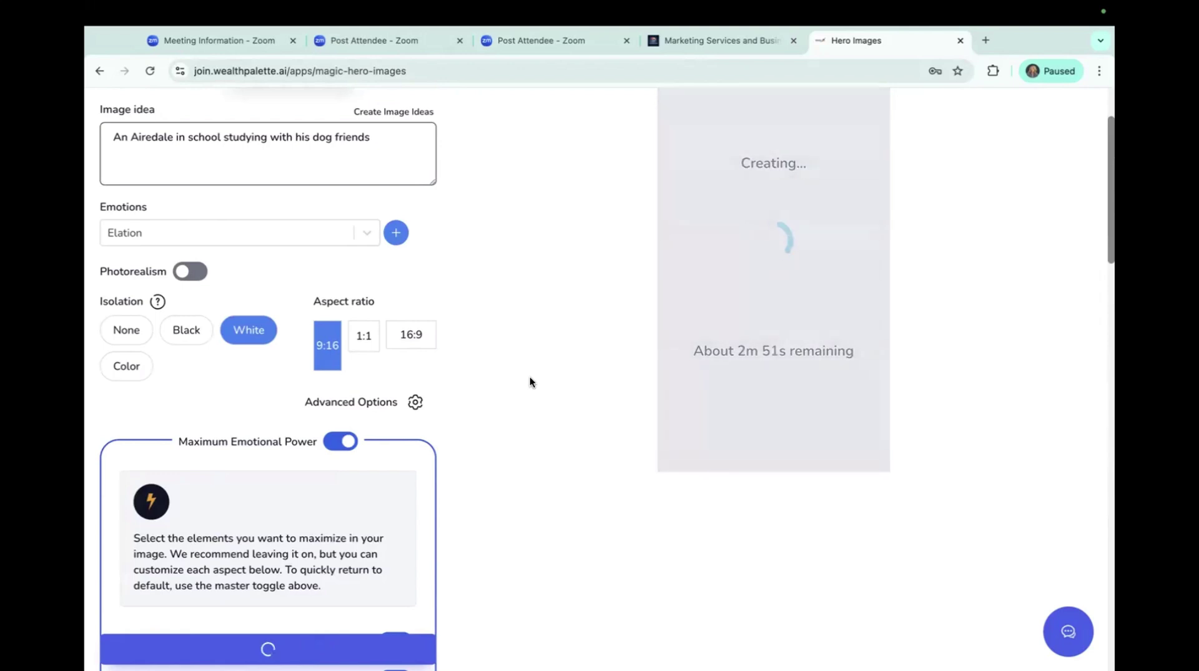
# Examine the new retro image and compare it with the earlier Airedale images in the gallery
pyautogui.scroll(2, 531, 381)
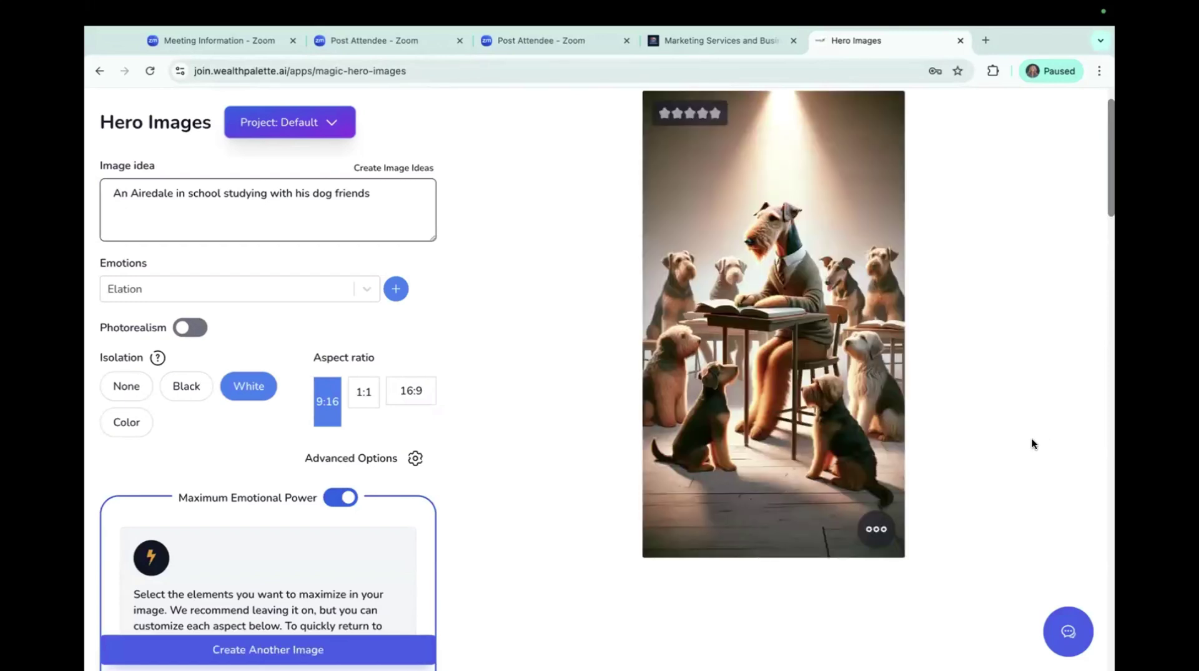
pyautogui.scroll(-2, 1032, 442)
pyautogui.scroll(-20, 1032, 442)
pyautogui.scroll(1, 1034, 445)
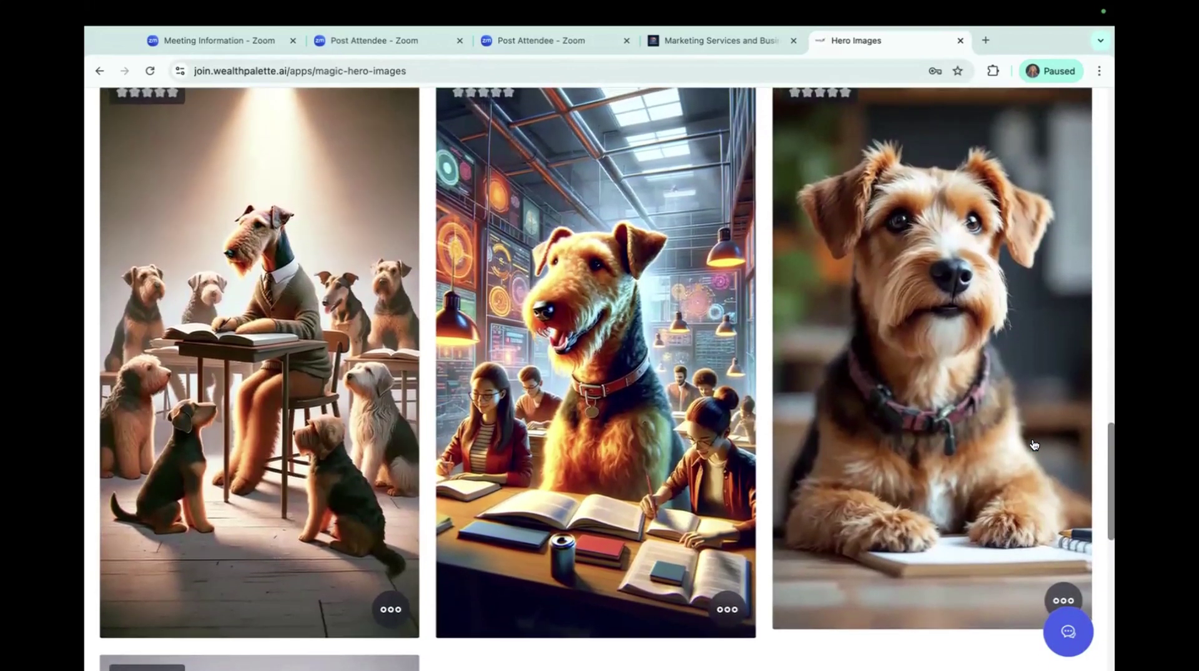
# Leave the Hero Images page and open the Scroll-Stopping Ads app from the home screen
pyautogui.scroll(1, 1034, 444)
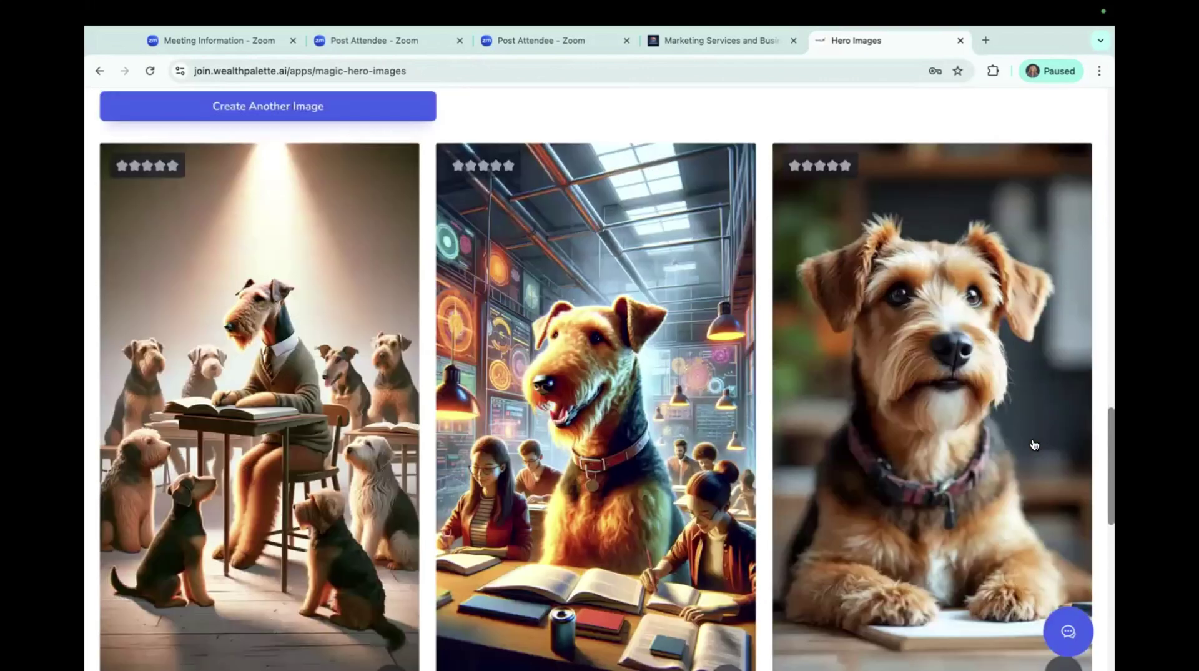
pyautogui.scroll(15, 1035, 445)
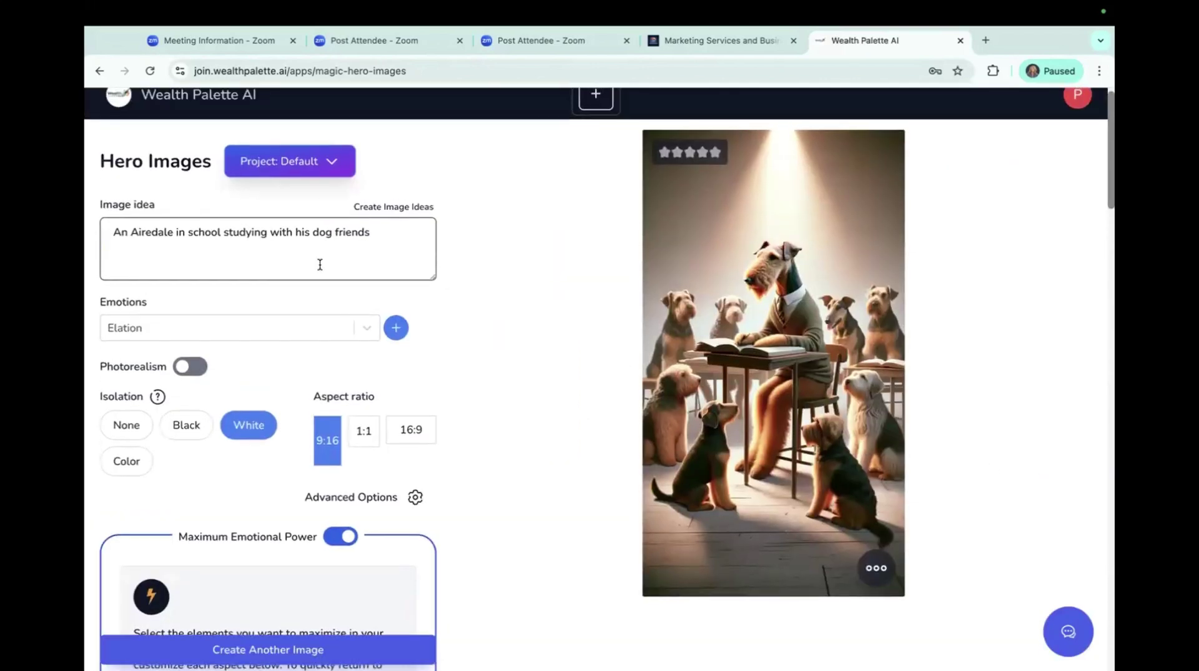
pyautogui.click(199, 95)
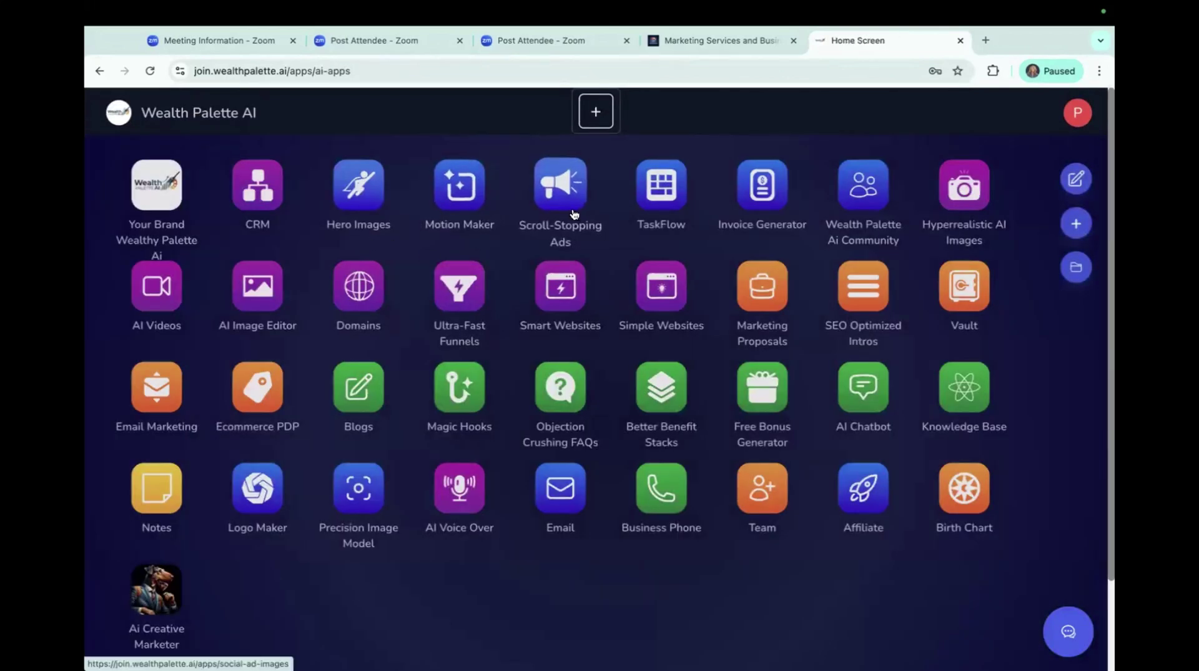
pyautogui.click(574, 214)
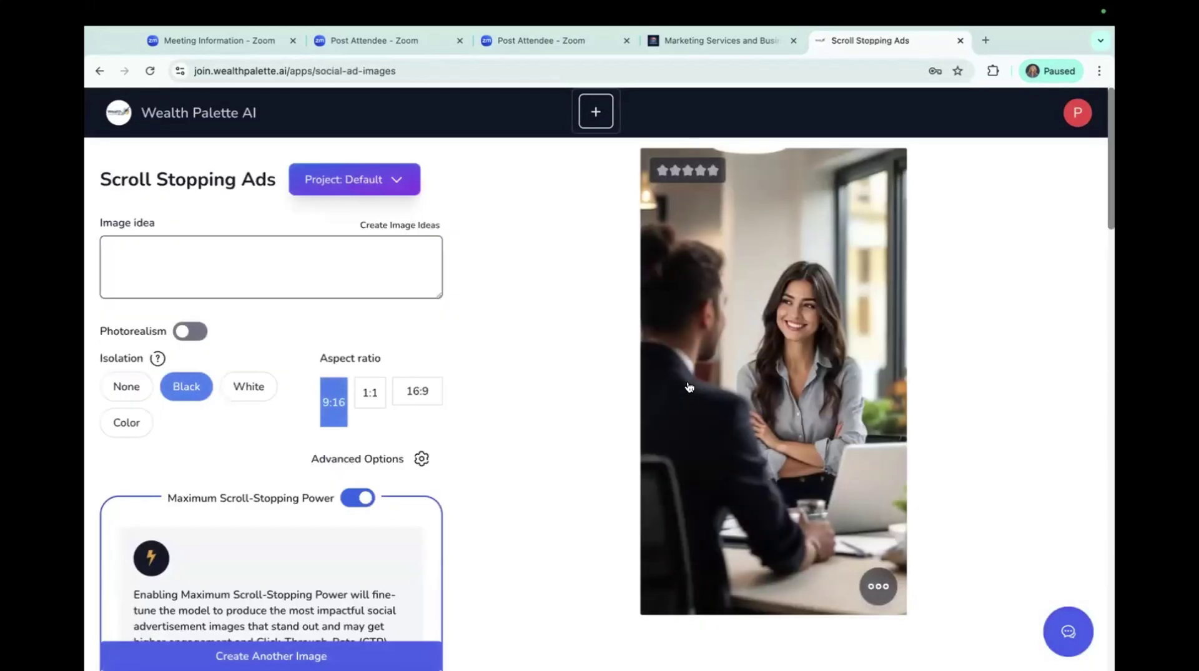
pyautogui.click(397, 184)
pyautogui.click(397, 185)
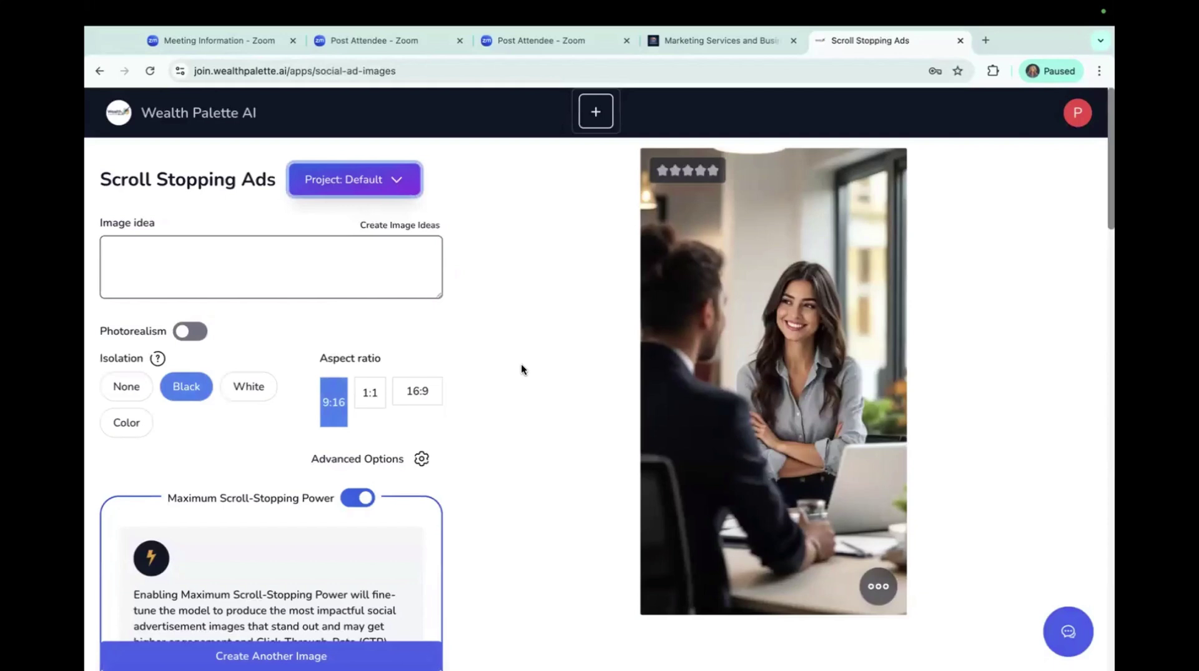
# Turn on photorealism for the scroll-stopping ad image
pyautogui.scroll(-1, 522, 369)
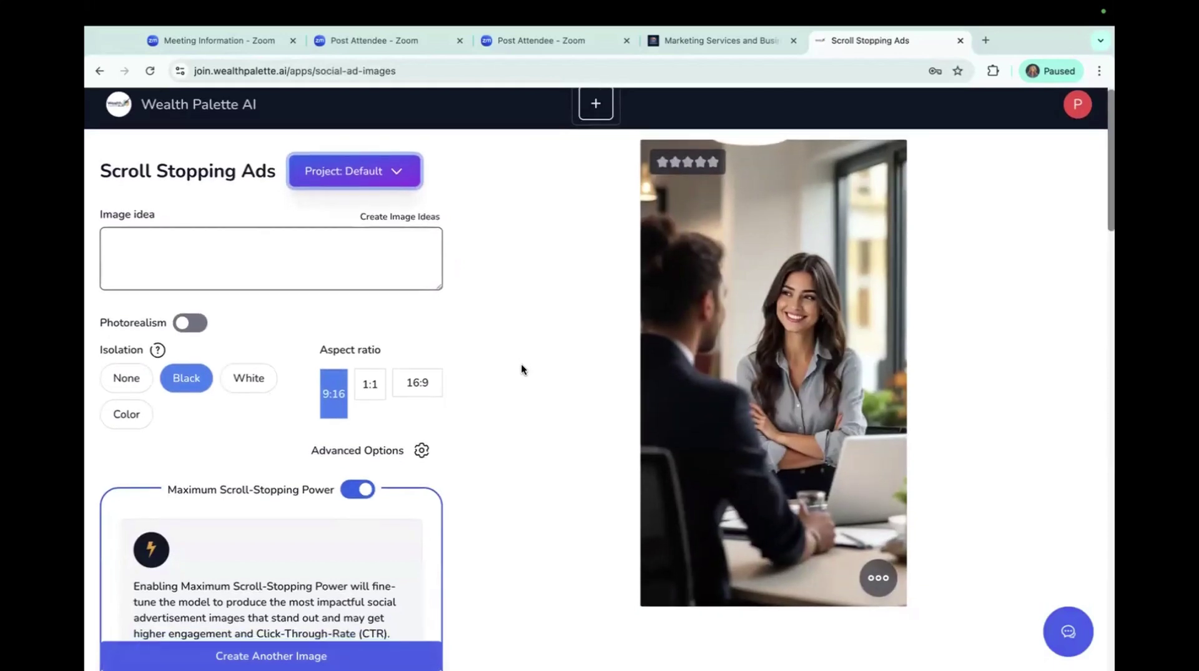
pyautogui.scroll(-5, 521, 363)
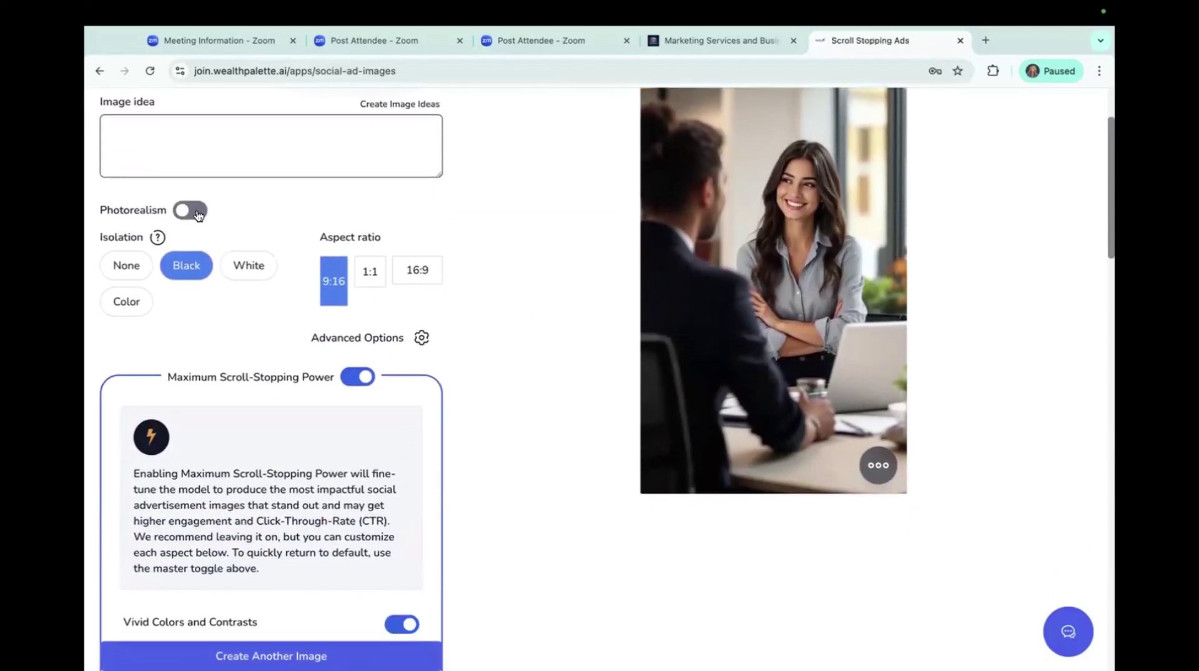
pyautogui.click(198, 214)
# Review the Maximum Scroll-Stopping Power options and read the explanations for movement, unexpected elements and emotional appeal
pyautogui.scroll(-5, 430, 317)
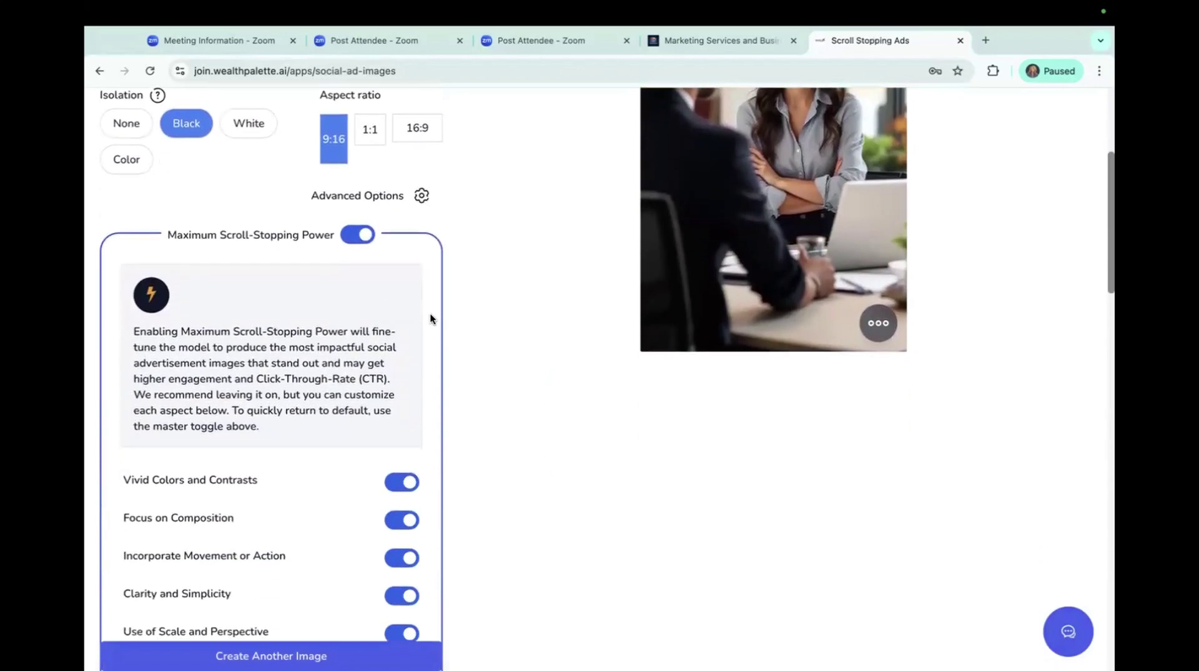
pyautogui.scroll(-10, 430, 319)
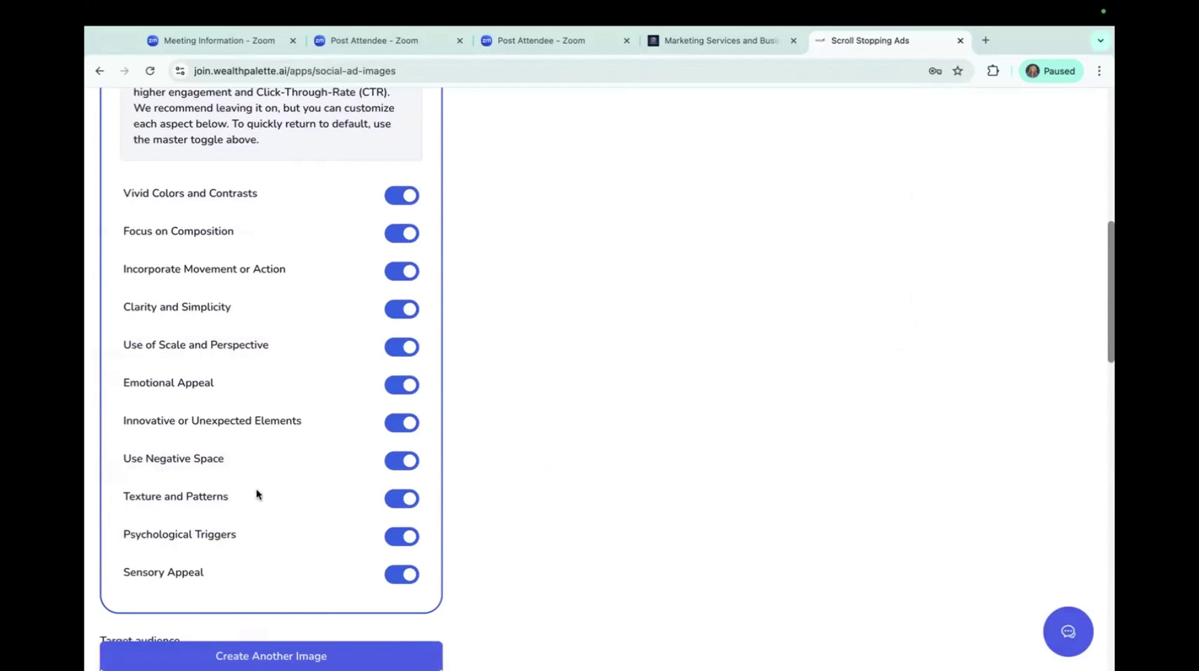
pyautogui.scroll(-1, 256, 494)
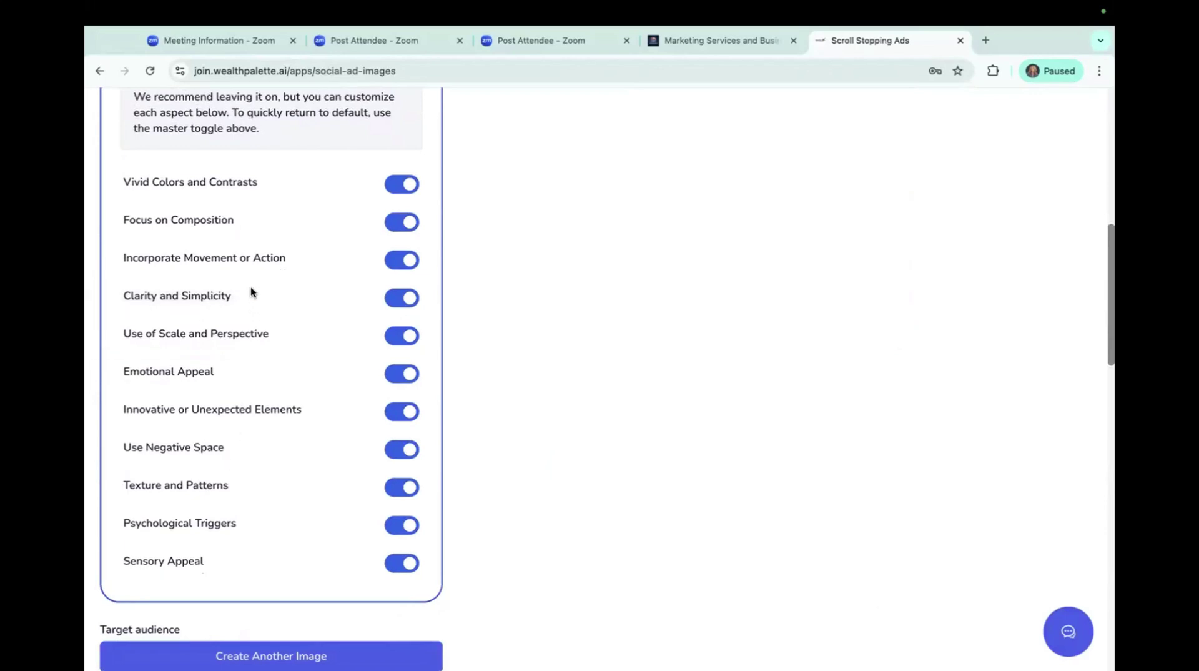
pyautogui.moveTo(214, 261)
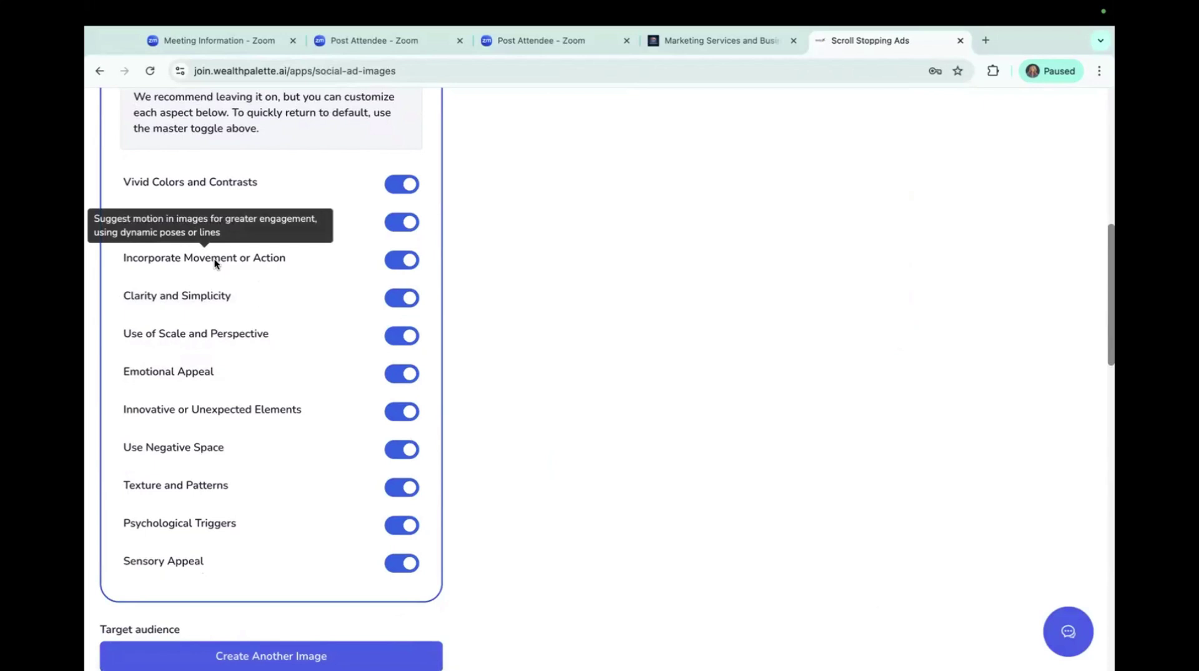
pyautogui.moveTo(213, 419)
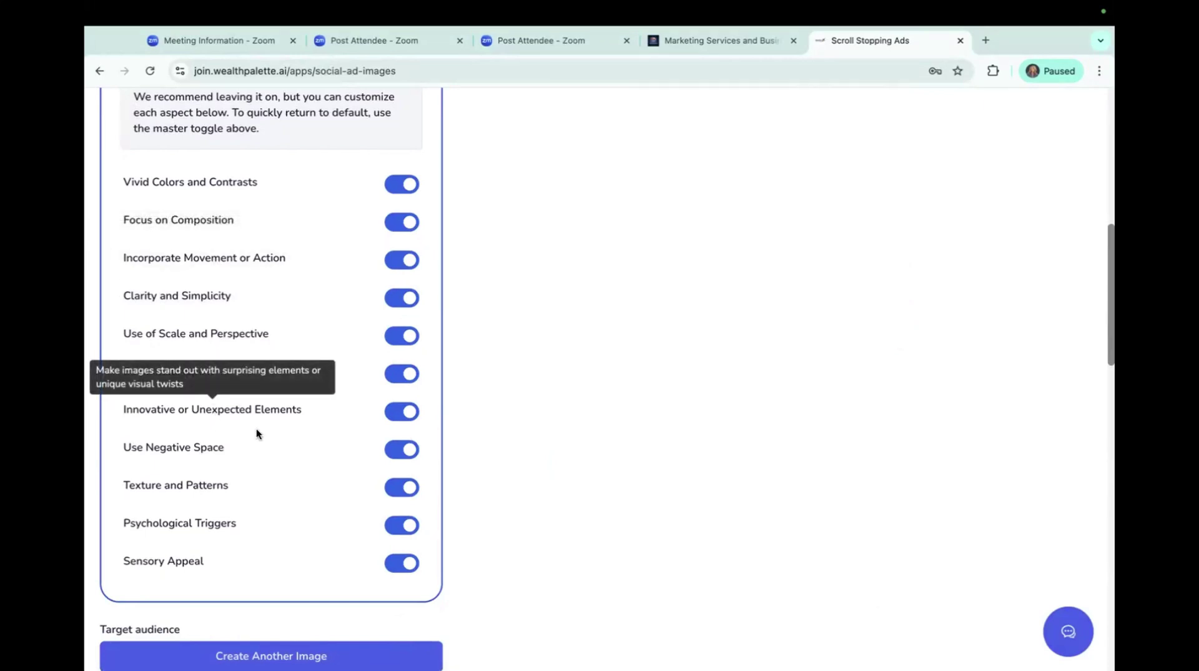
pyautogui.moveTo(182, 380)
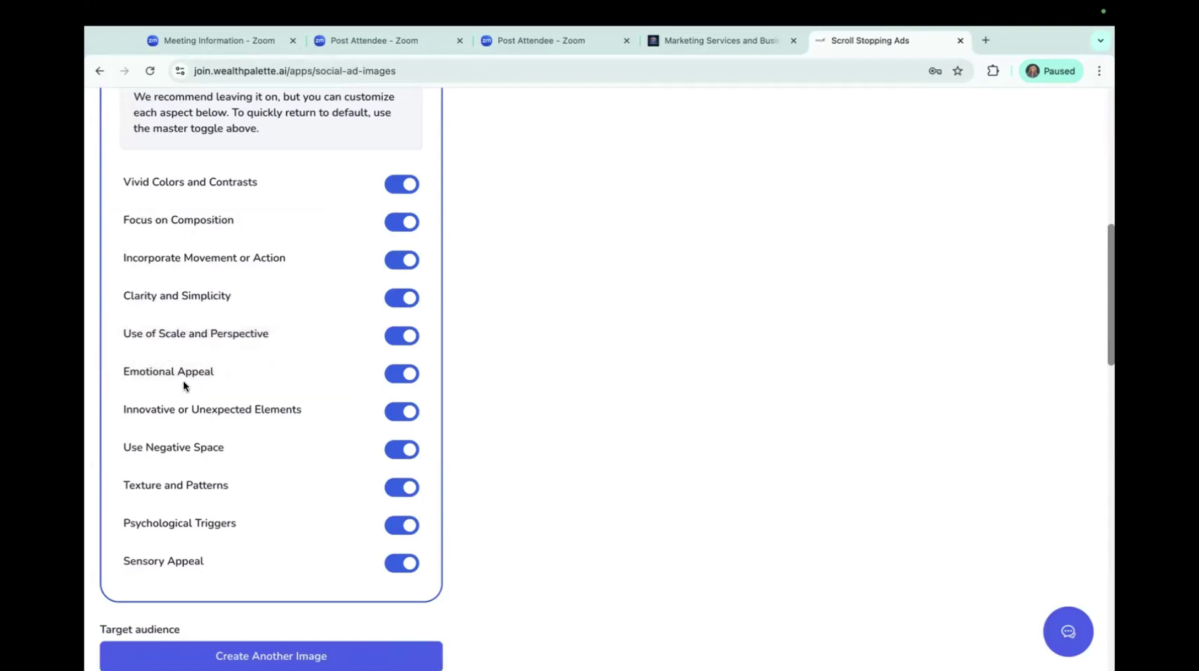
pyautogui.scroll(-3, 567, 535)
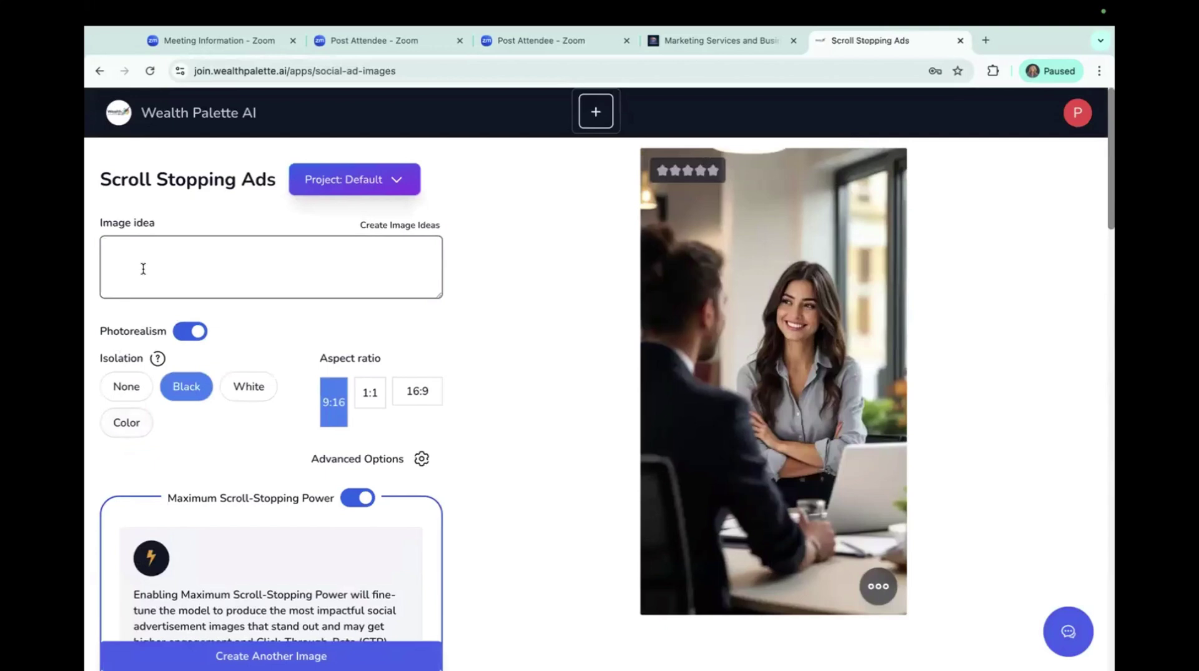
# Enter the image idea "Nike Sneakers playing a game of basketball"
pyautogui.click(143, 268)
pyautogui.write('Nike Sneakers pla')
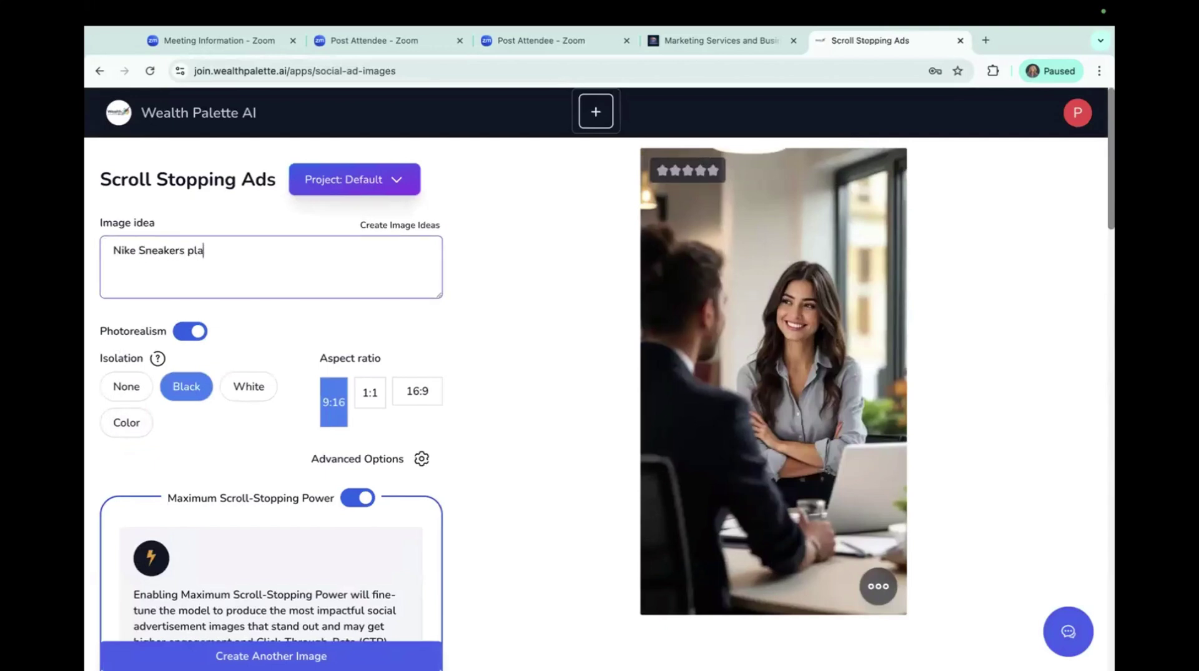
pyautogui.write('ying a game of')
# Generate the ad image from the sneaker idea and look over the result
pyautogui.scroll(-15, 420, 375)
pyautogui.scroll(-5, 419, 381)
pyautogui.scroll(-3, 387, 413)
pyautogui.click(304, 469)
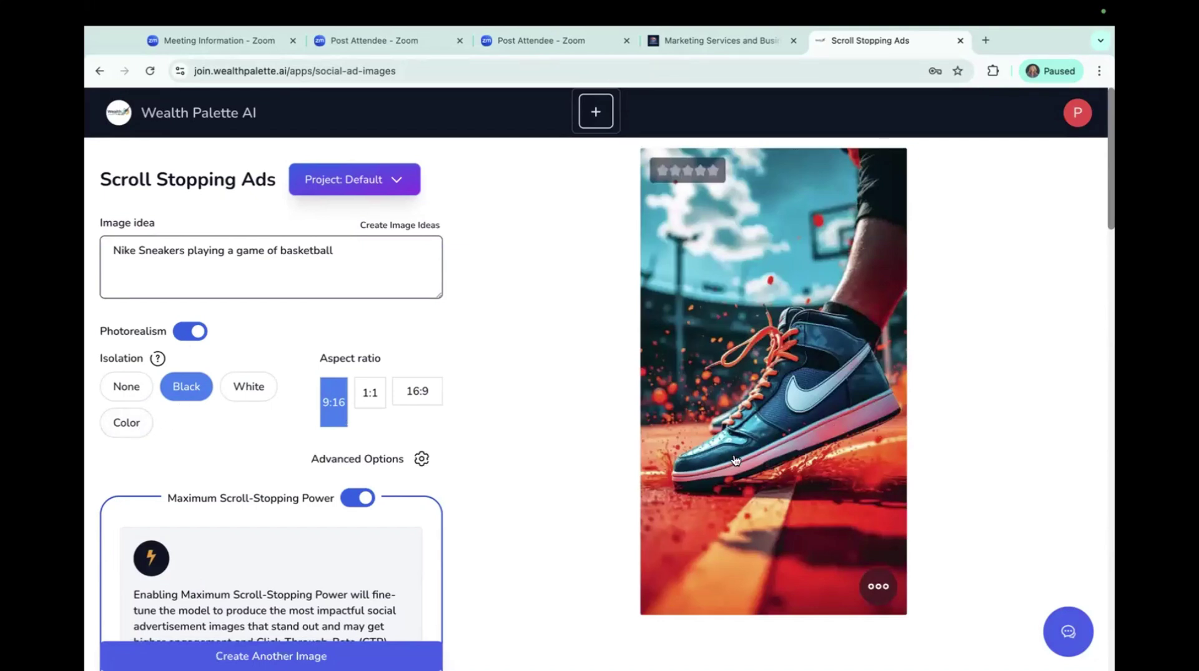
pyautogui.scroll(-1, 976, 489)
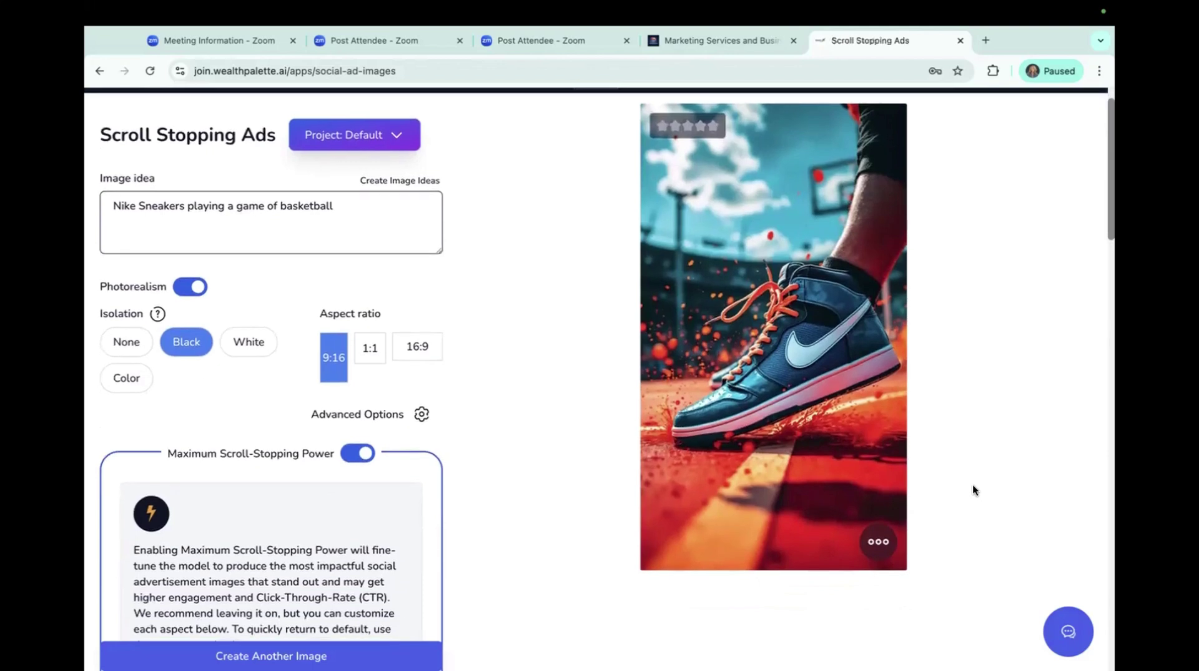
pyautogui.scroll(-1, 972, 489)
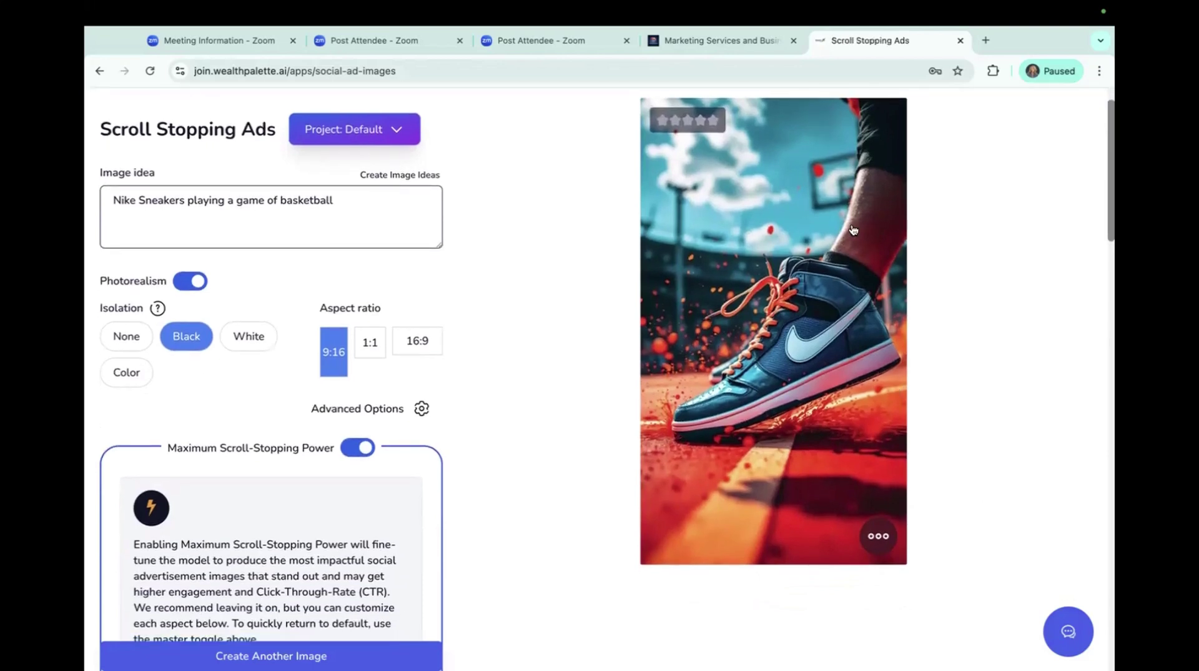
pyautogui.scroll(-2, 921, 427)
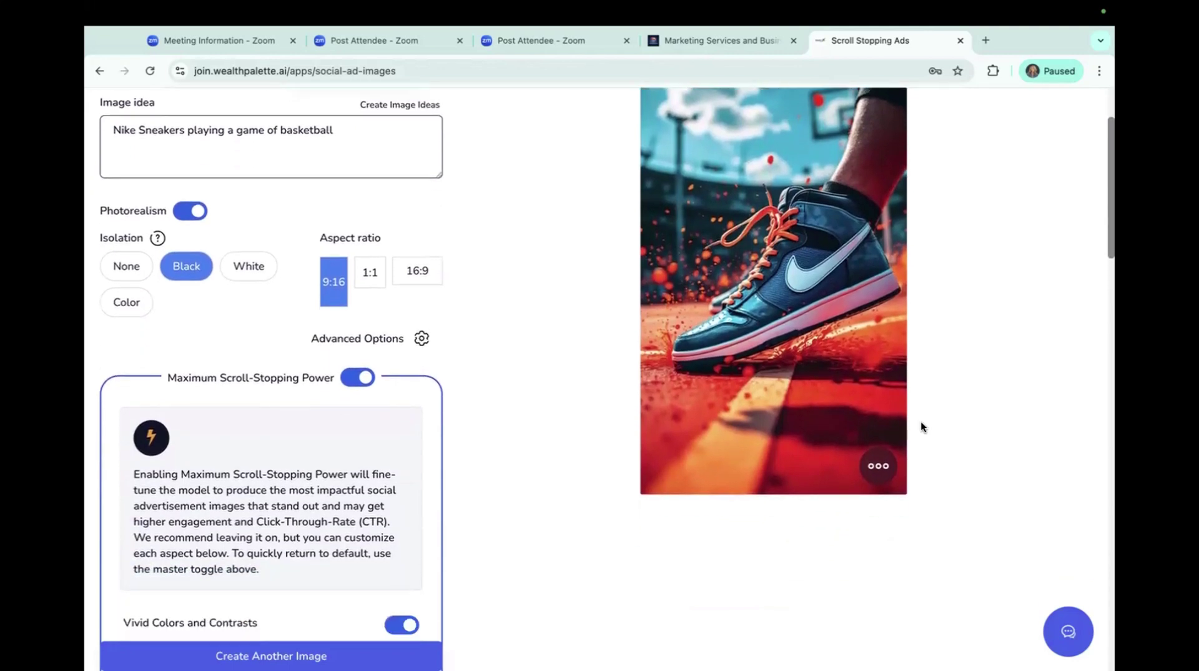
pyautogui.scroll(3, 921, 427)
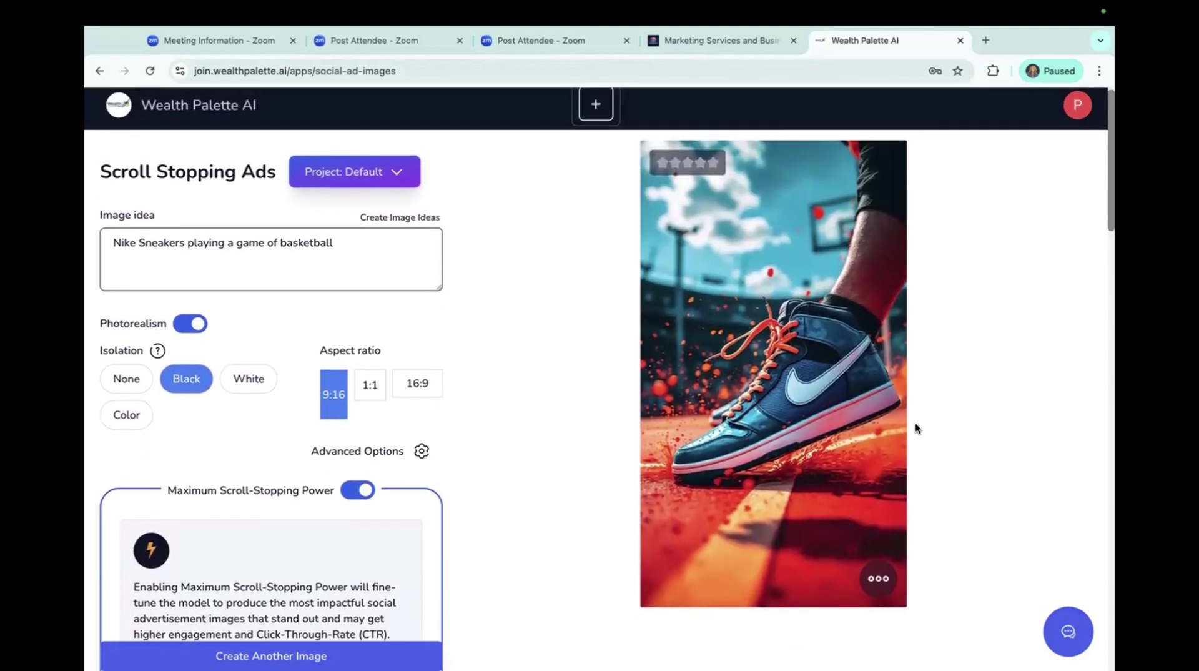
# Replace the image idea with "Lego bricks building the perfect World" and set the isolation to White
pyautogui.moveTo(107, 249); pyautogui.dragTo(285, 254)
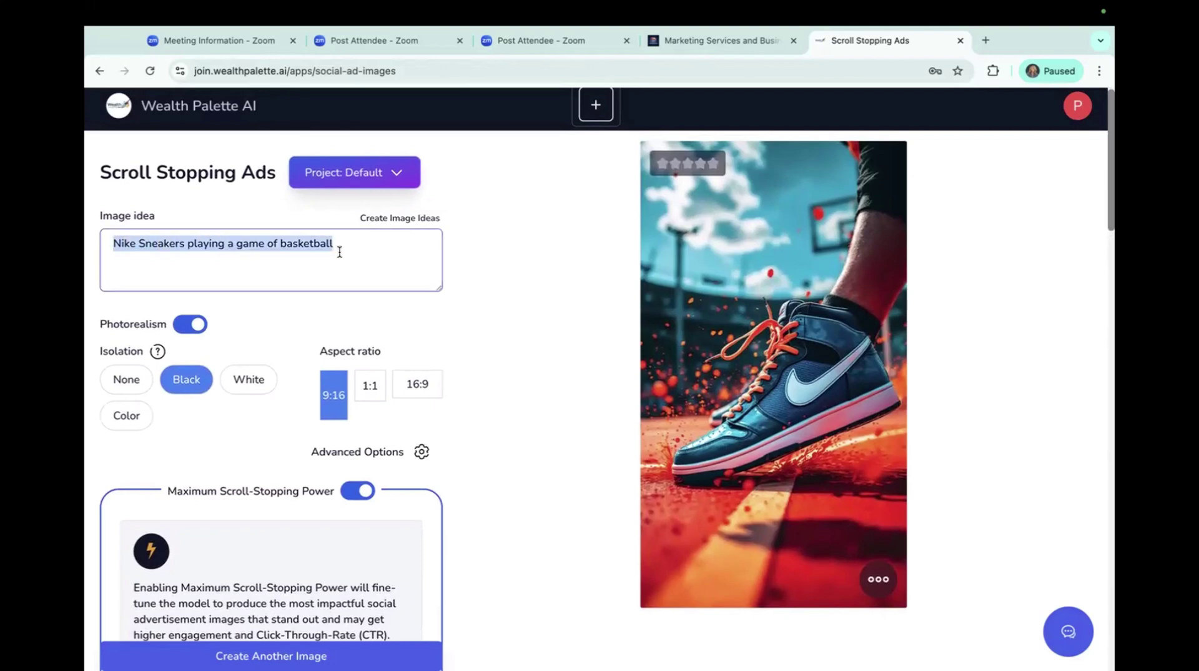
pyautogui.write('Le')
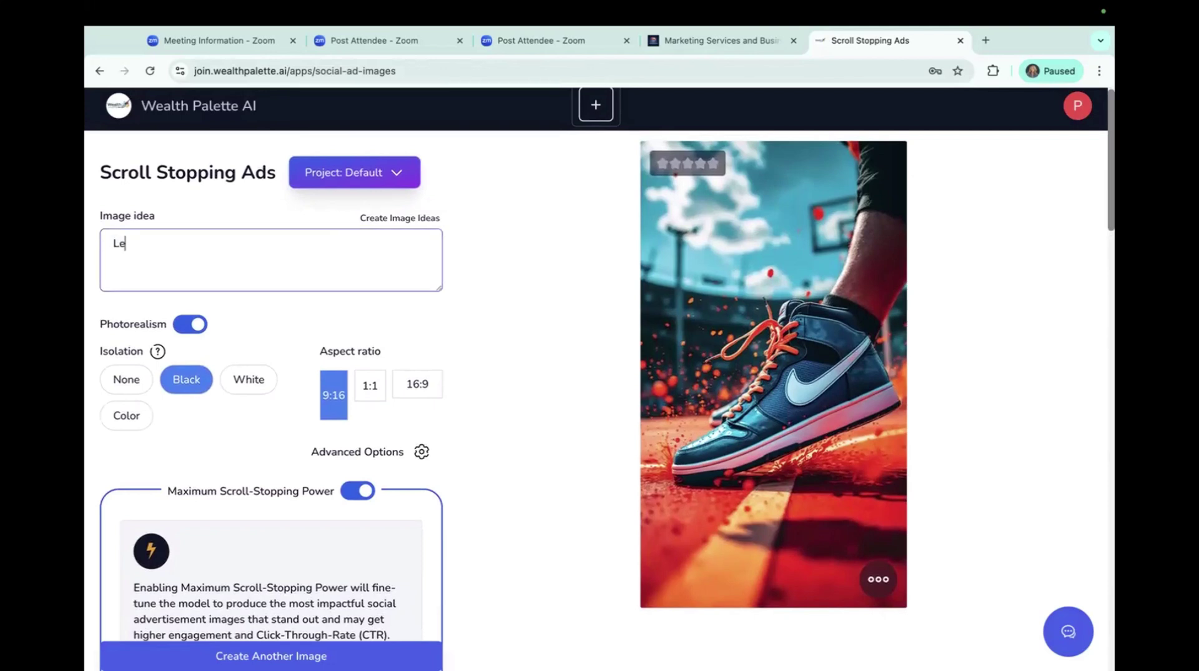
pyautogui.write('go bricks building the perfect World')
pyautogui.scroll(-3, 456, 375)
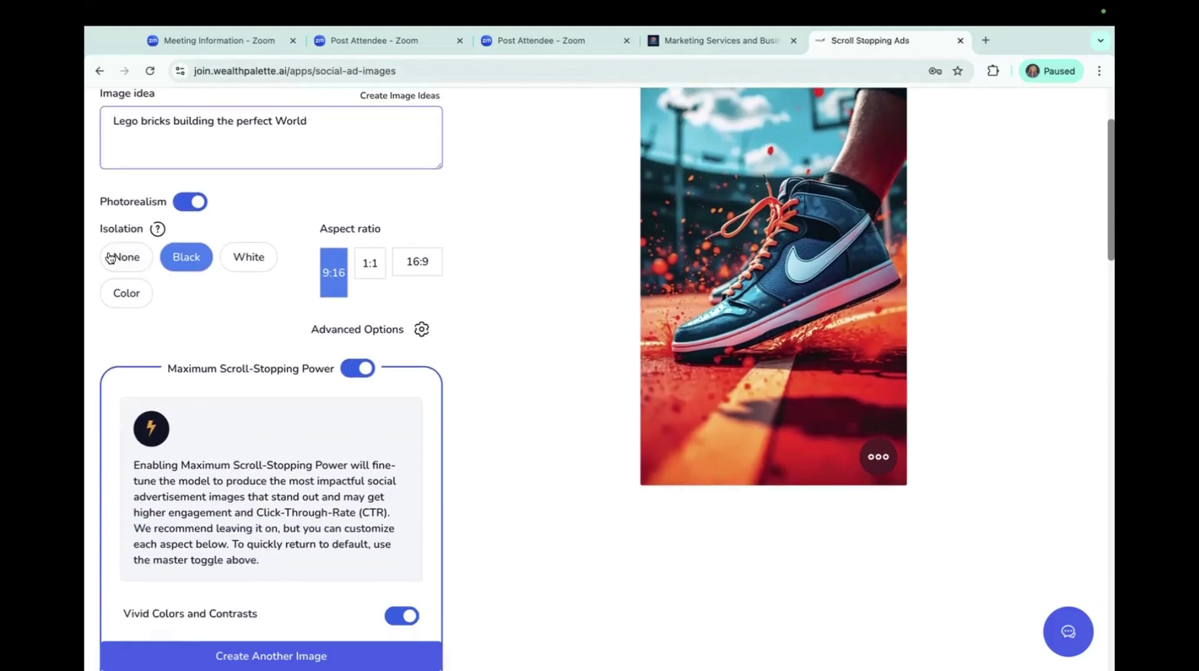
pyautogui.click(248, 265)
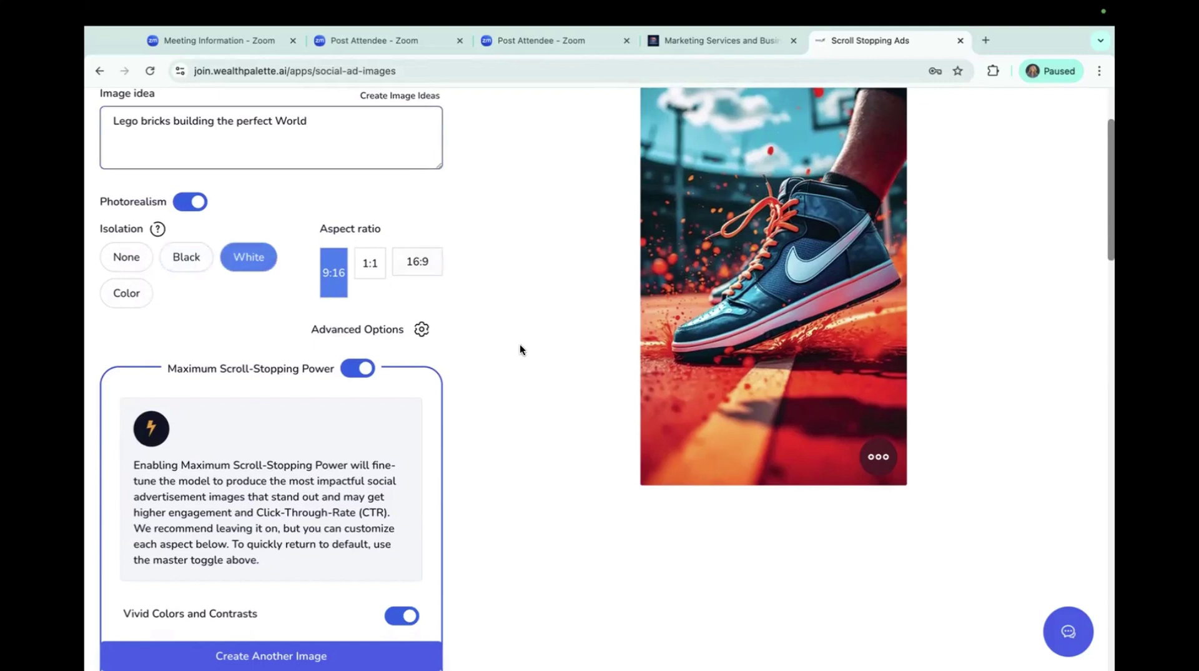
# Change the target audience of the Lego ad to "engineering"
pyautogui.scroll(-10, 519, 350)
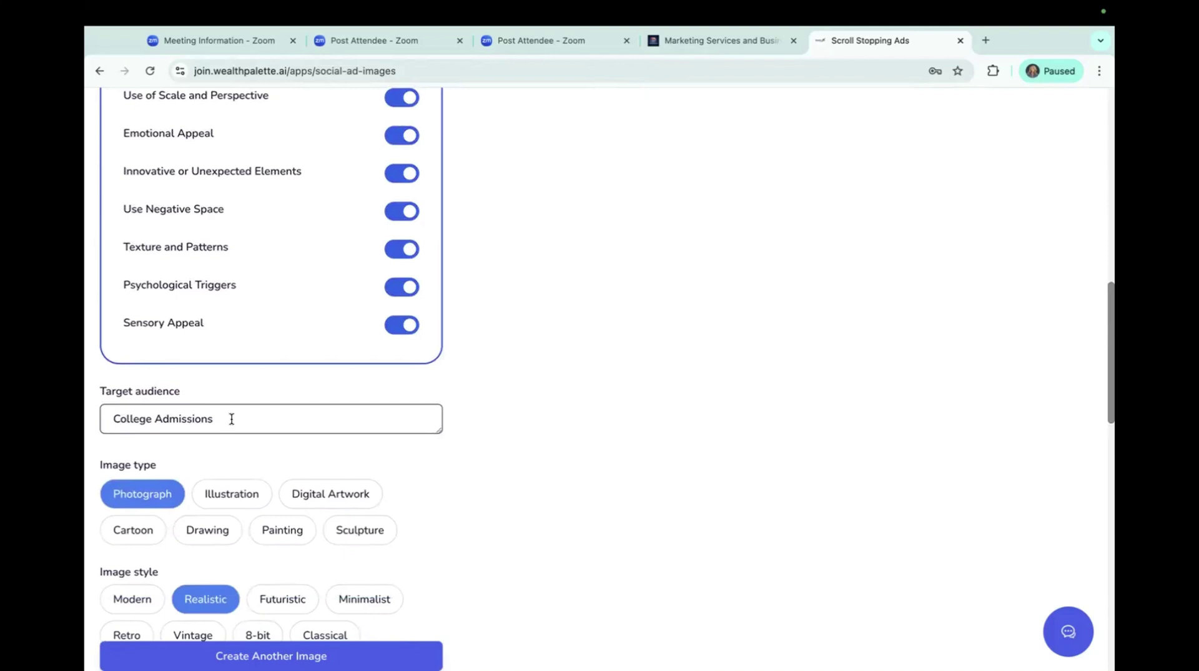
pyautogui.moveTo(229, 419); pyautogui.dragTo(98, 422)
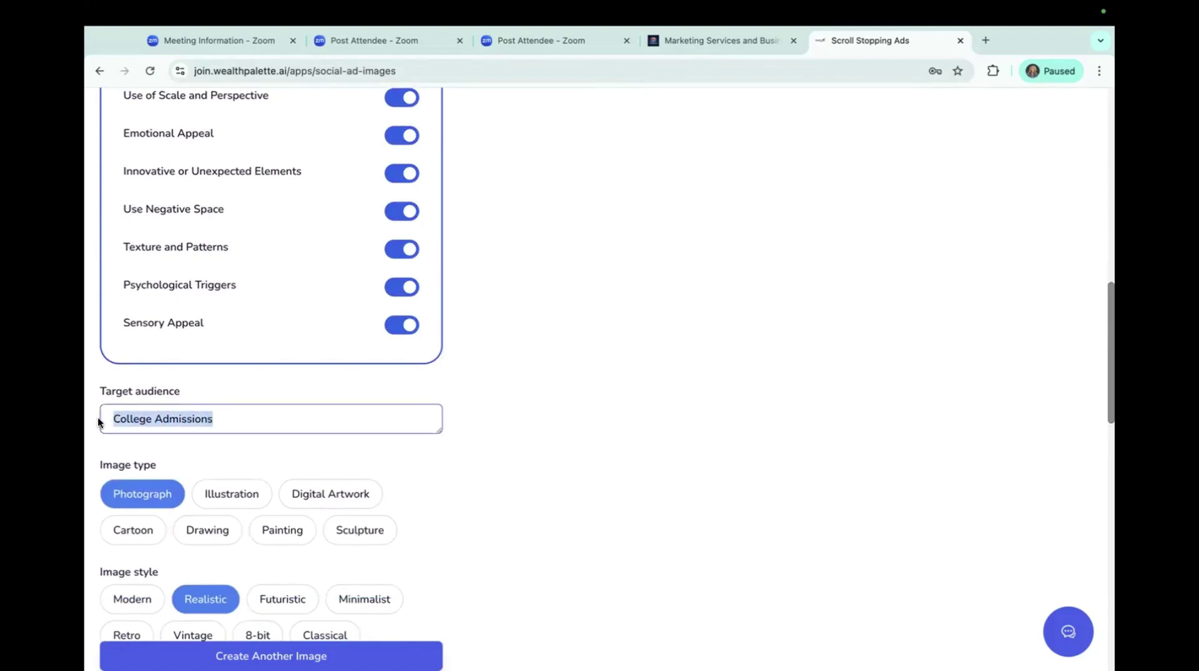
pyautogui.write('engineering')
# Generate the Lego ad image with the new settings and look over the result
pyautogui.scroll(-4, 308, 584)
pyautogui.scroll(15, 627, 420)
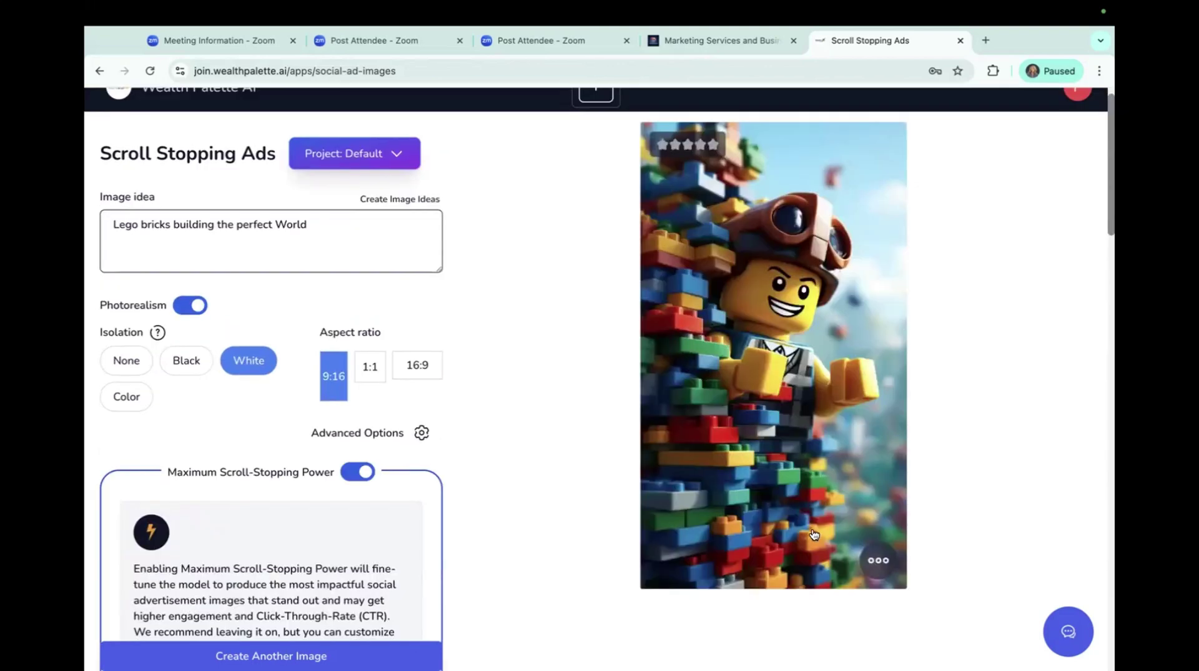
pyautogui.scroll(-1, 814, 540)
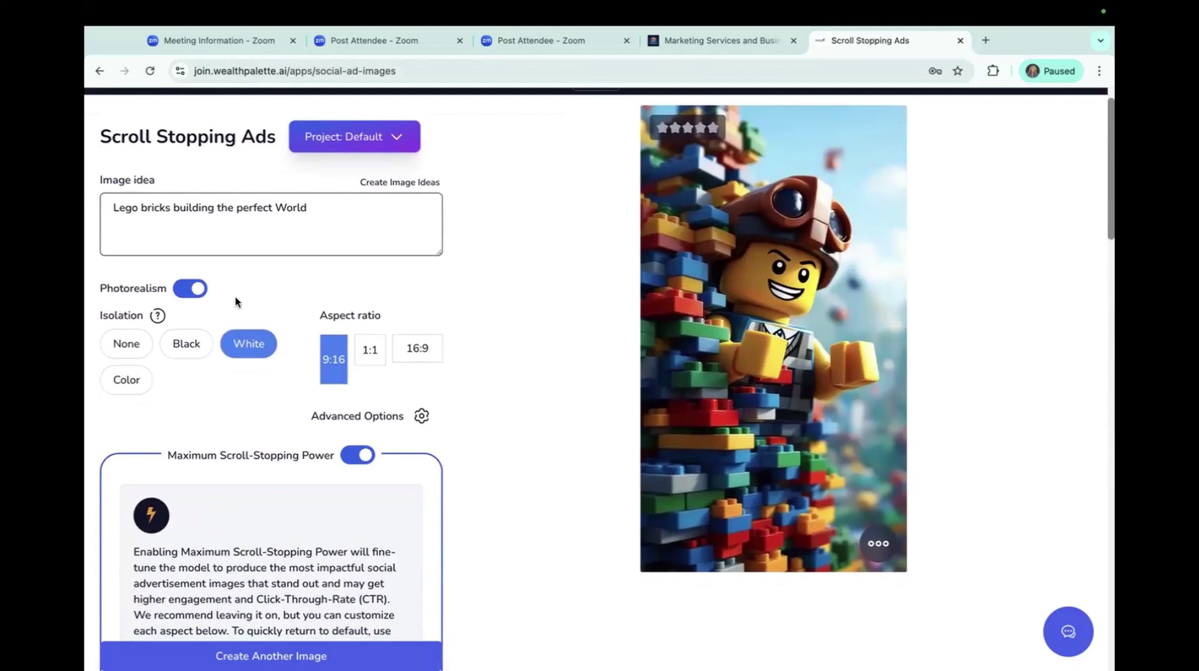
pyautogui.scroll(-4, 372, 291)
pyautogui.scroll(4, 371, 287)
pyautogui.scroll(1, 372, 287)
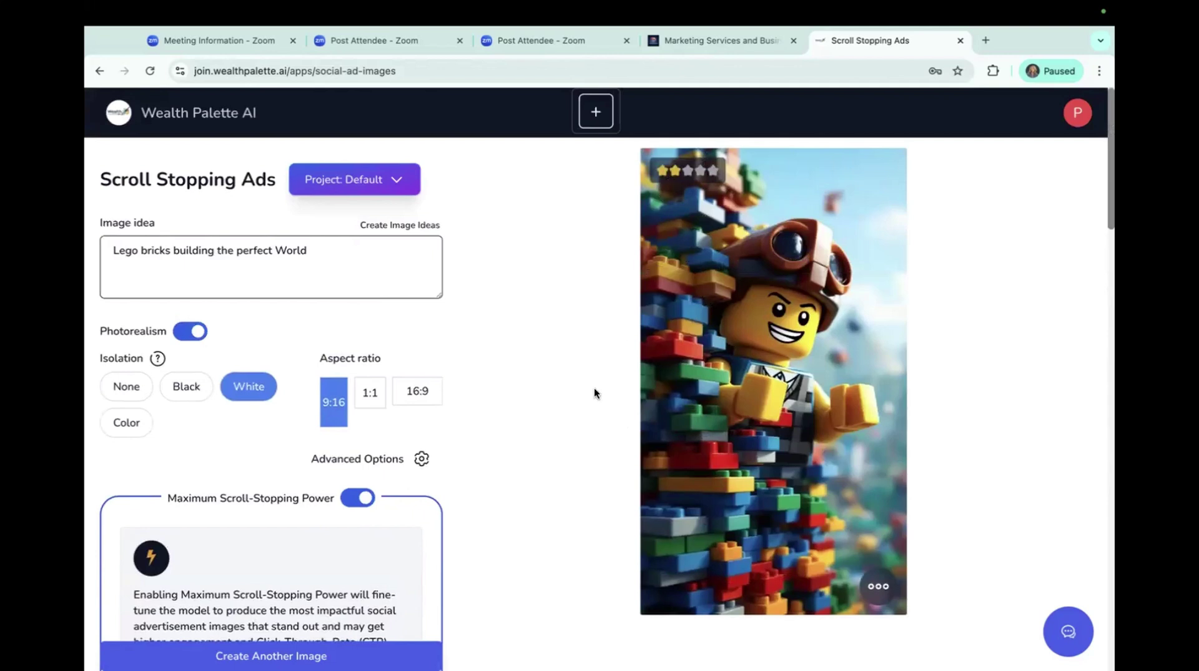
# Create another image from the same Lego idea and examine the new version
pyautogui.scroll(-2, 594, 387)
pyautogui.scroll(2, 594, 388)
pyautogui.scroll(-5, 611, 542)
pyautogui.scroll(-1, 611, 545)
pyautogui.click(271, 655)
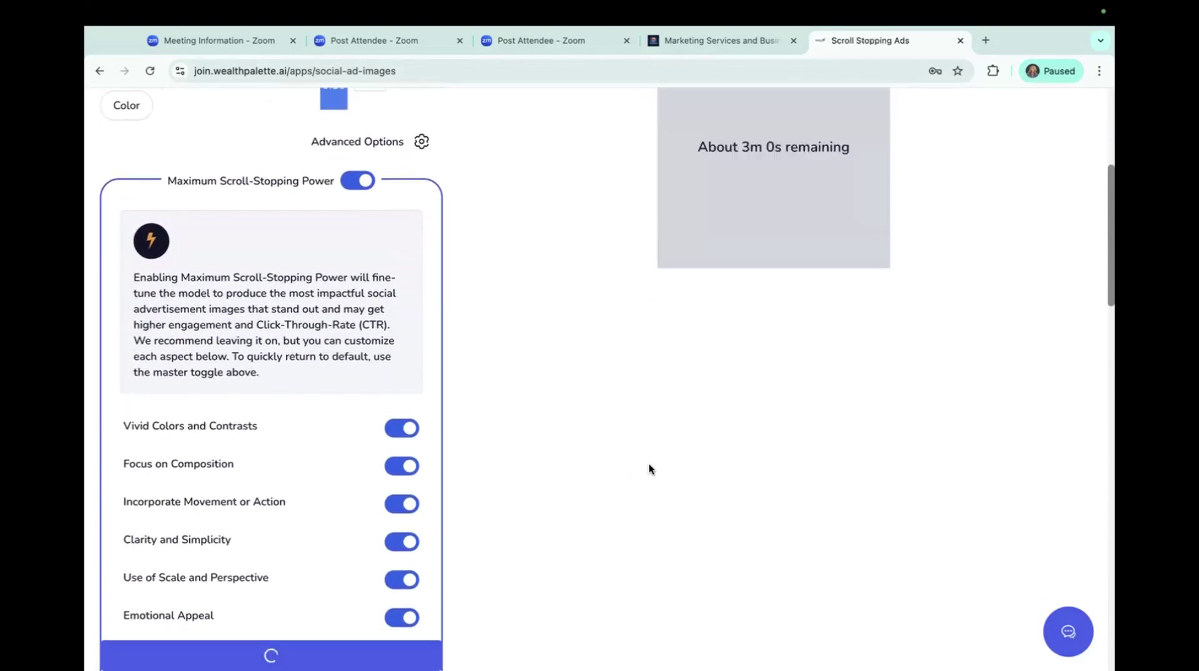
pyautogui.scroll(5, 650, 479)
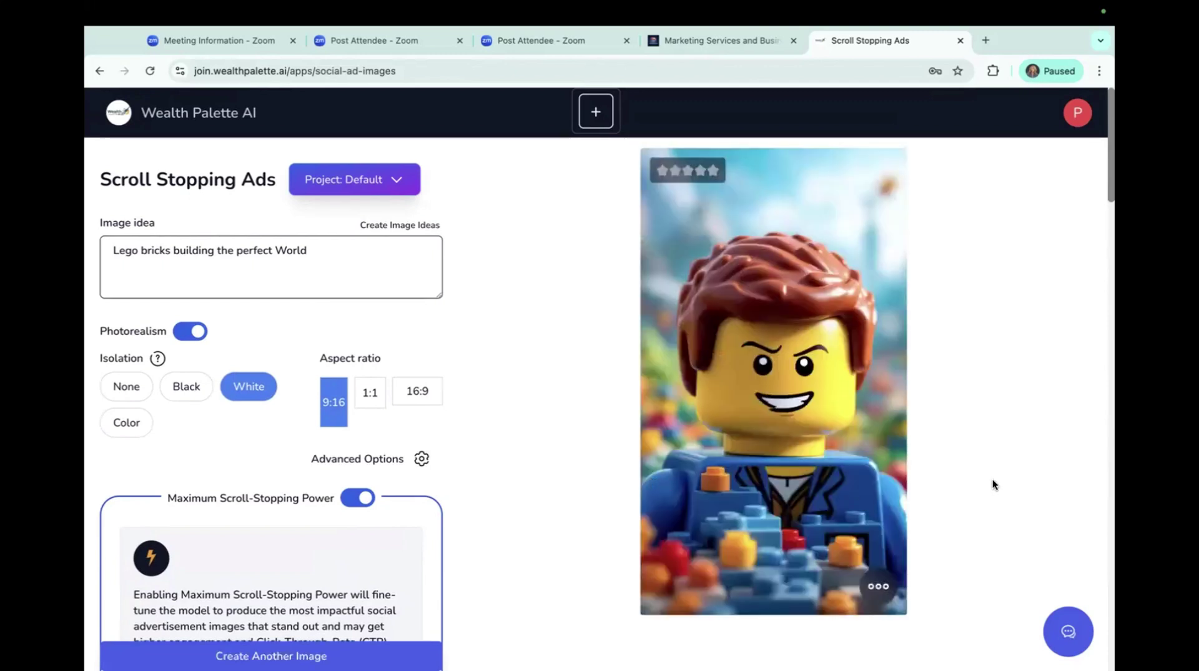
pyautogui.scroll(-1, 993, 484)
pyautogui.scroll(-1, 993, 484)
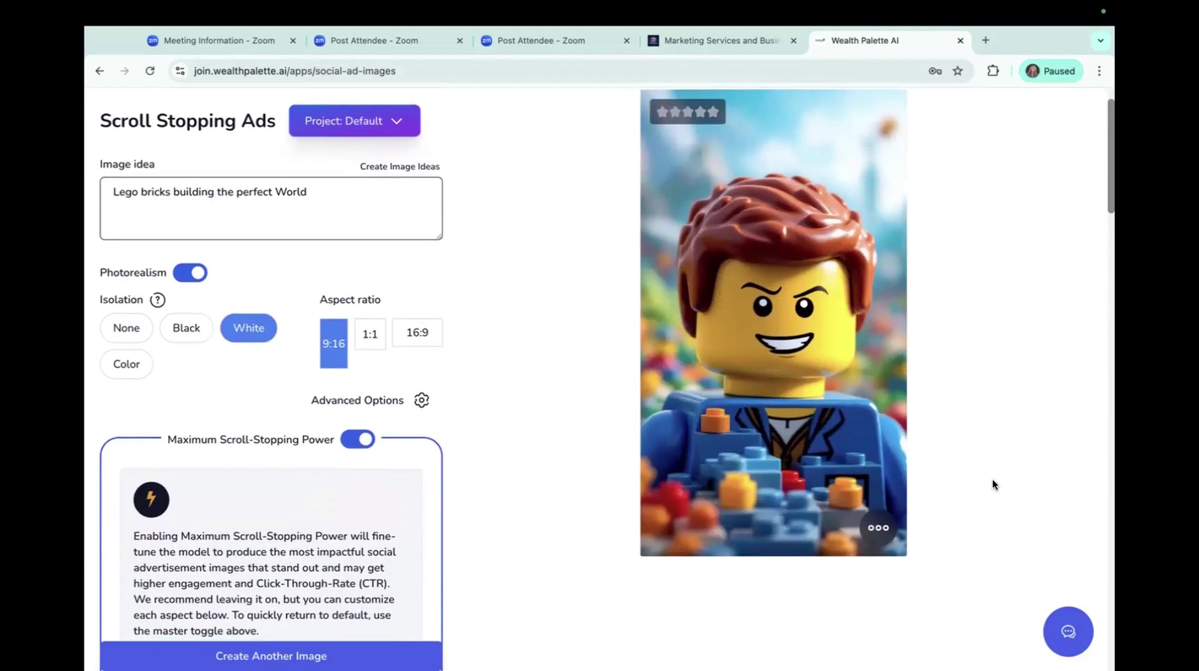
pyautogui.scroll(-1, 993, 484)
pyautogui.scroll(-5, 993, 484)
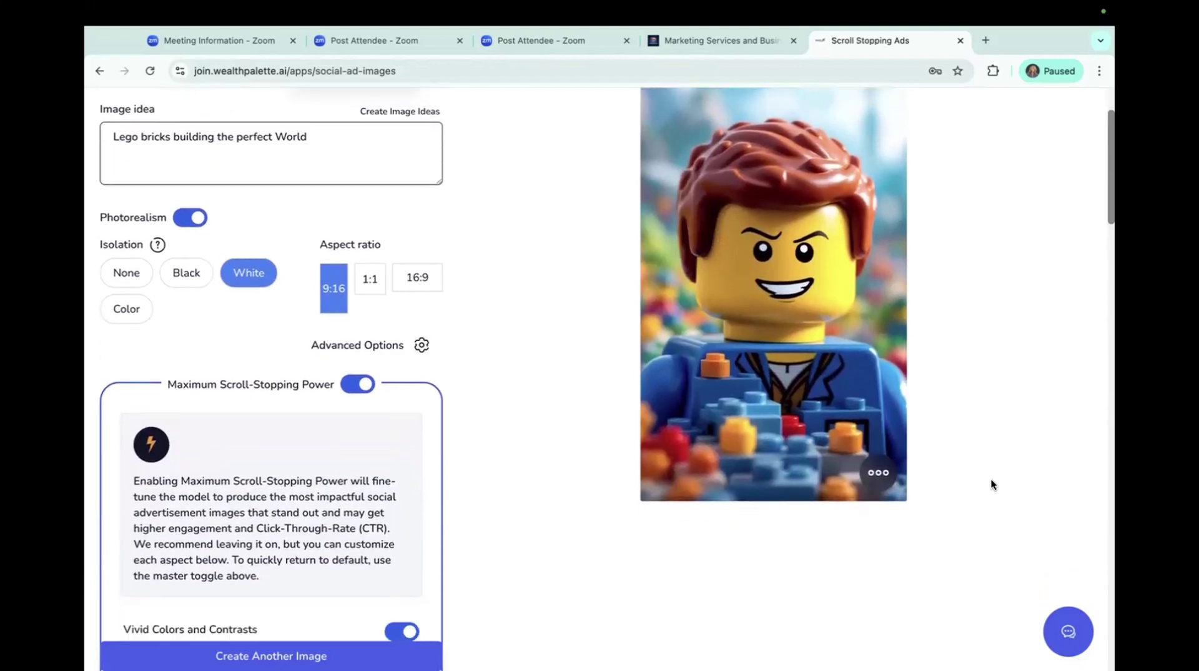
# Leave the Scroll Stopping Ads page and return to the home screen of apps
pyautogui.scroll(8, 991, 479)
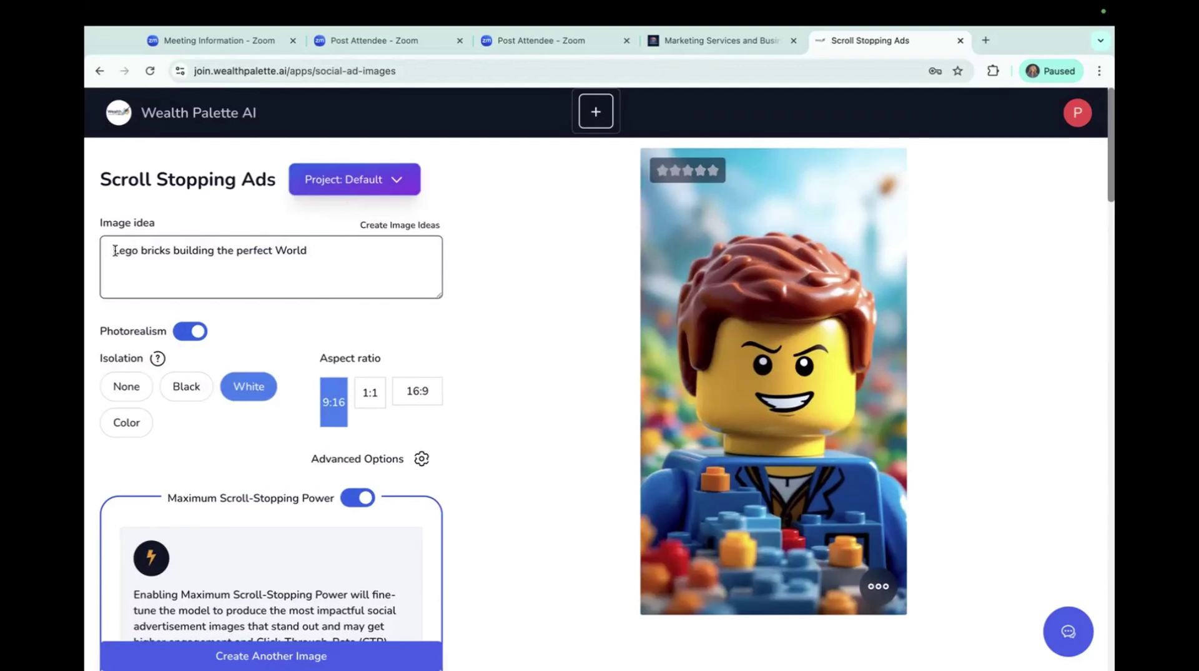
pyautogui.click(199, 123)
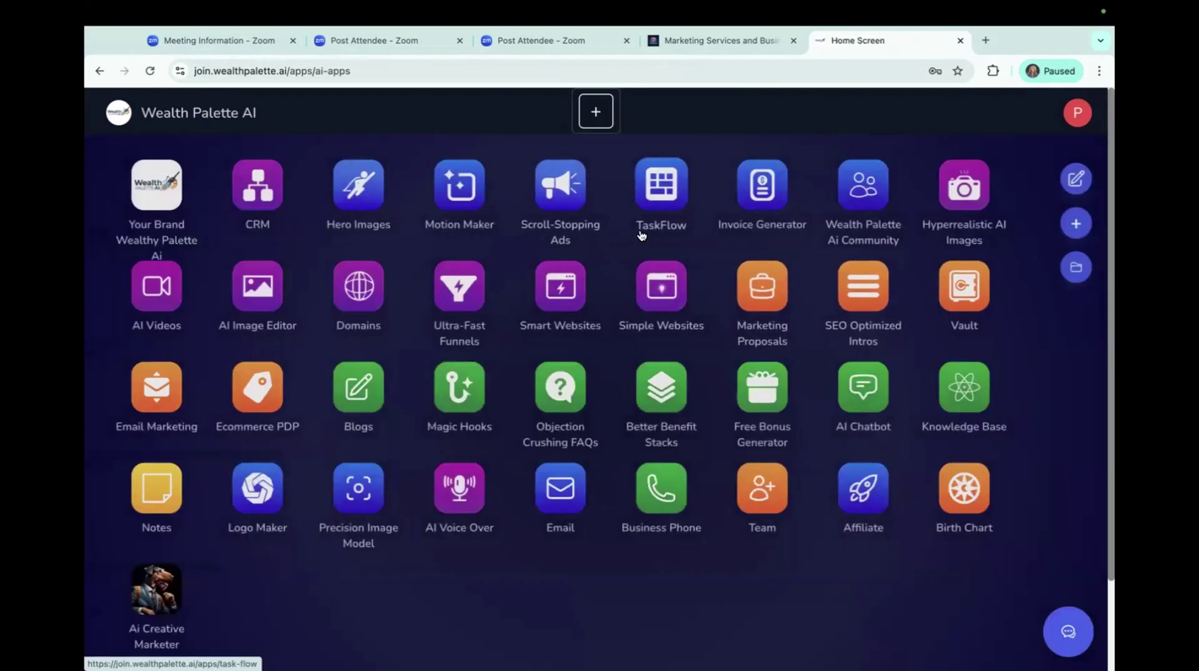
# Open Hyperrealistic AI Images and enter the image idea "A Lego Town being actively built"
pyautogui.click(951, 212)
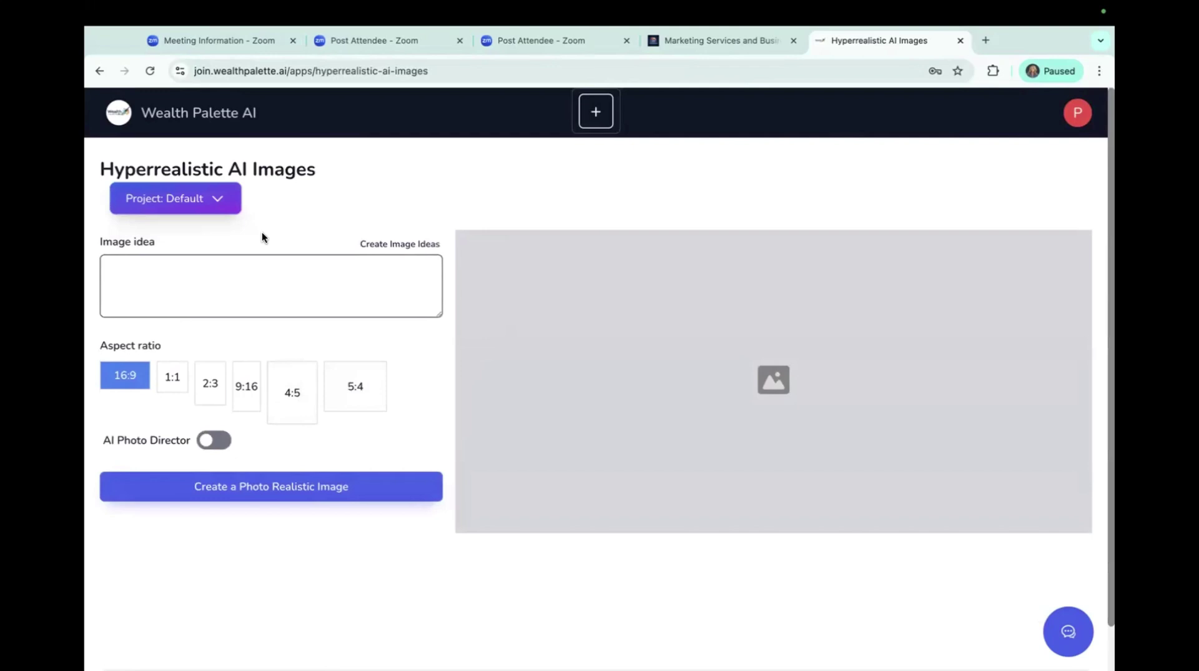
pyautogui.click(261, 263)
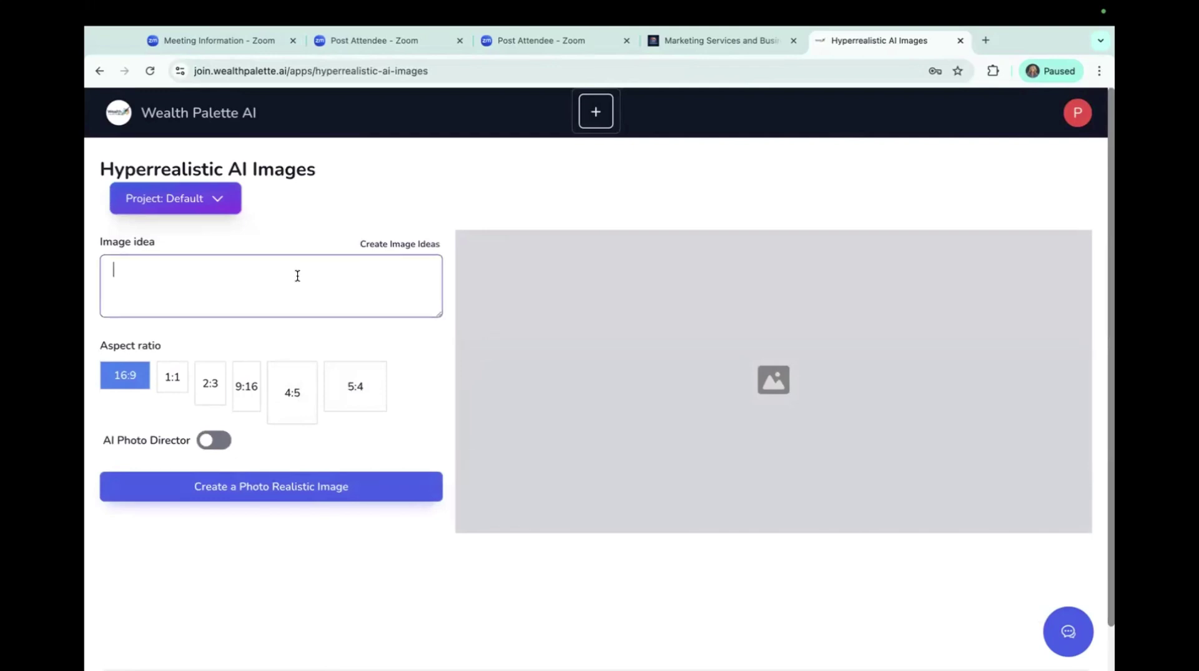
pyautogui.write('A Lego Town being ')
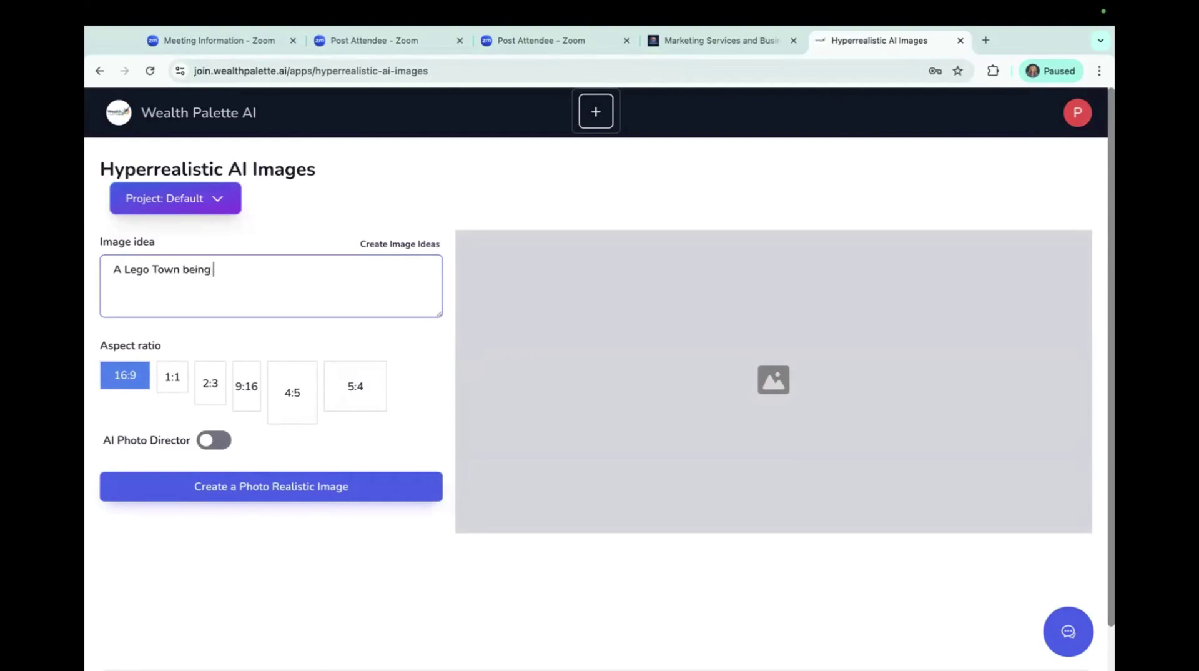
pyautogui.write('actively built')
pyautogui.click(228, 269)
pyautogui.write('i')
# Turn on AI Photo Director and create a photo-realistic image of the Lego town
pyautogui.scroll(-1, 268, 415)
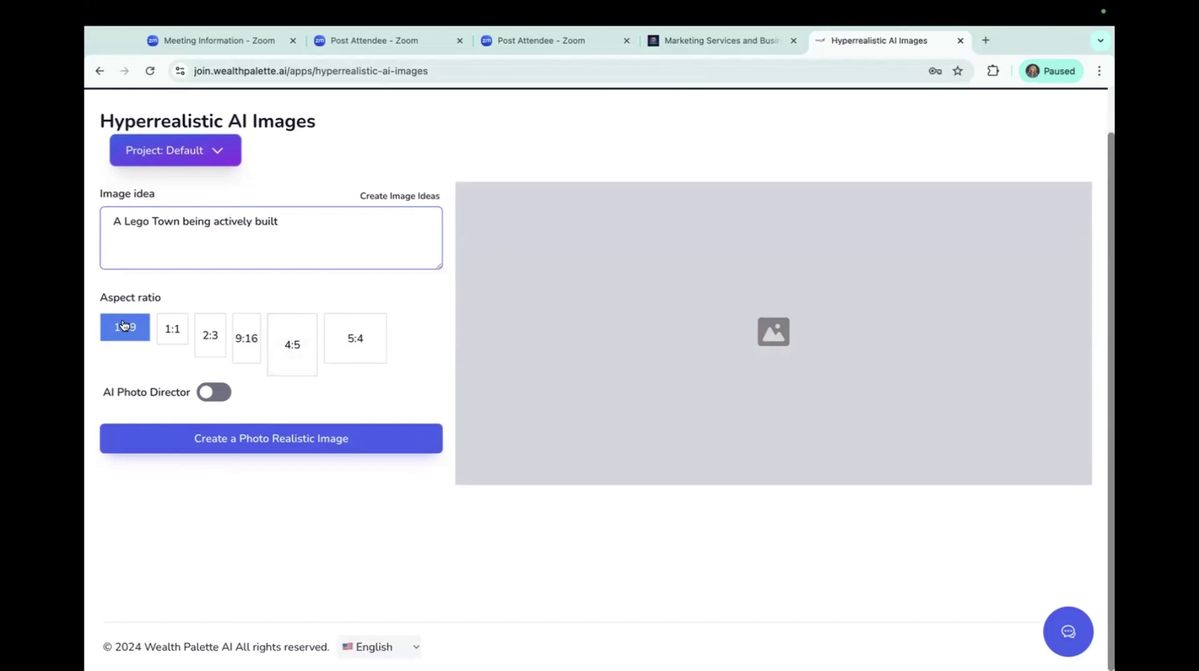
pyautogui.click(225, 395)
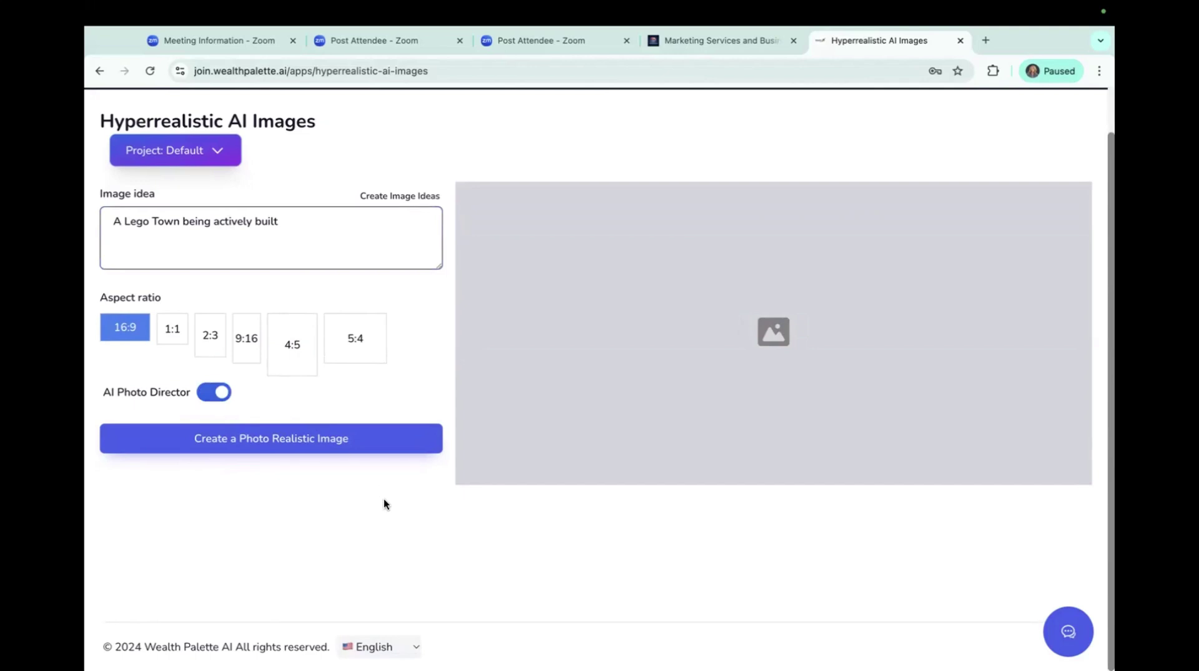
pyautogui.click(253, 444)
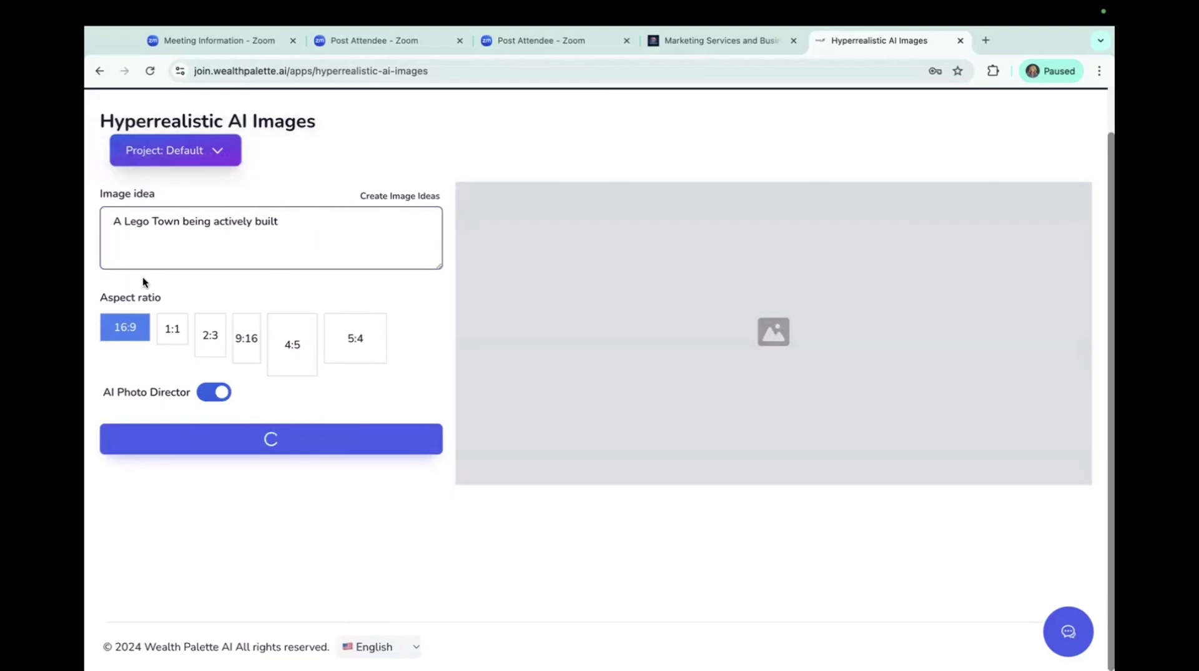
pyautogui.click(384, 199)
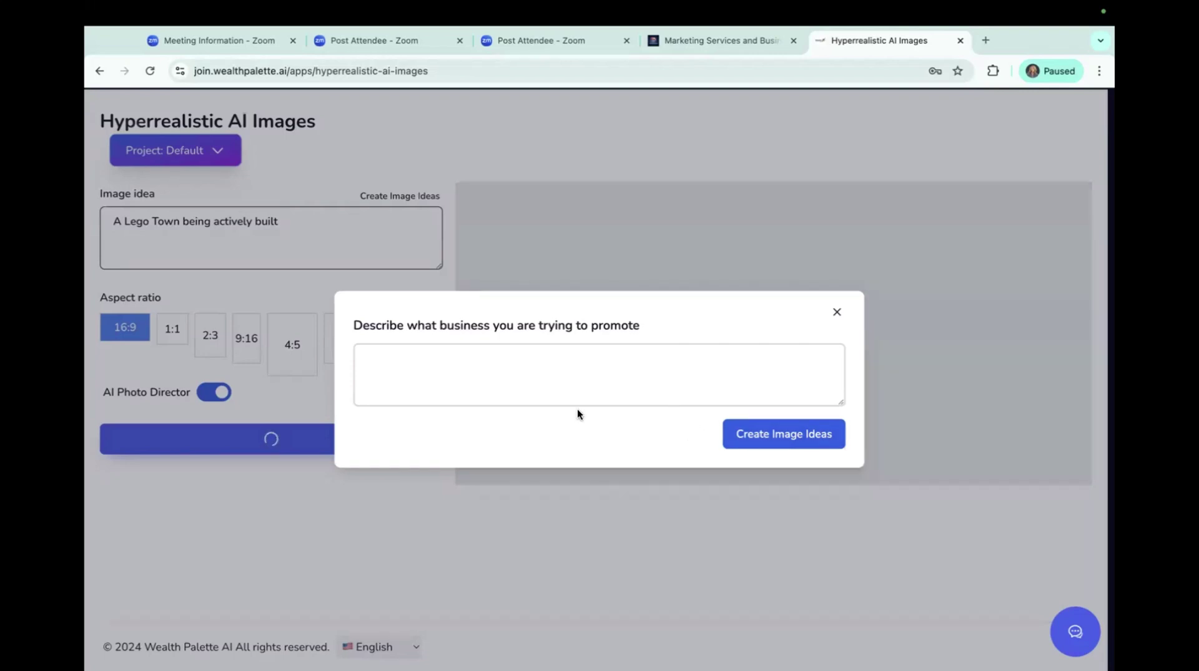
pyautogui.click(354, 366)
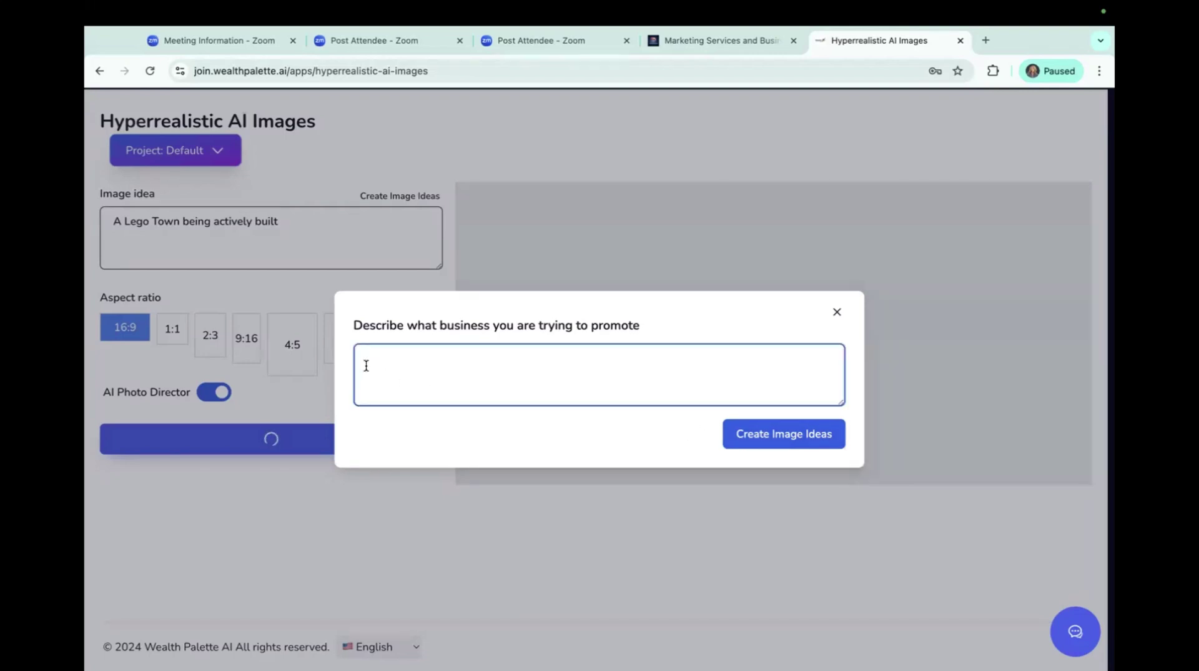
pyautogui.moveTo(551, 635)
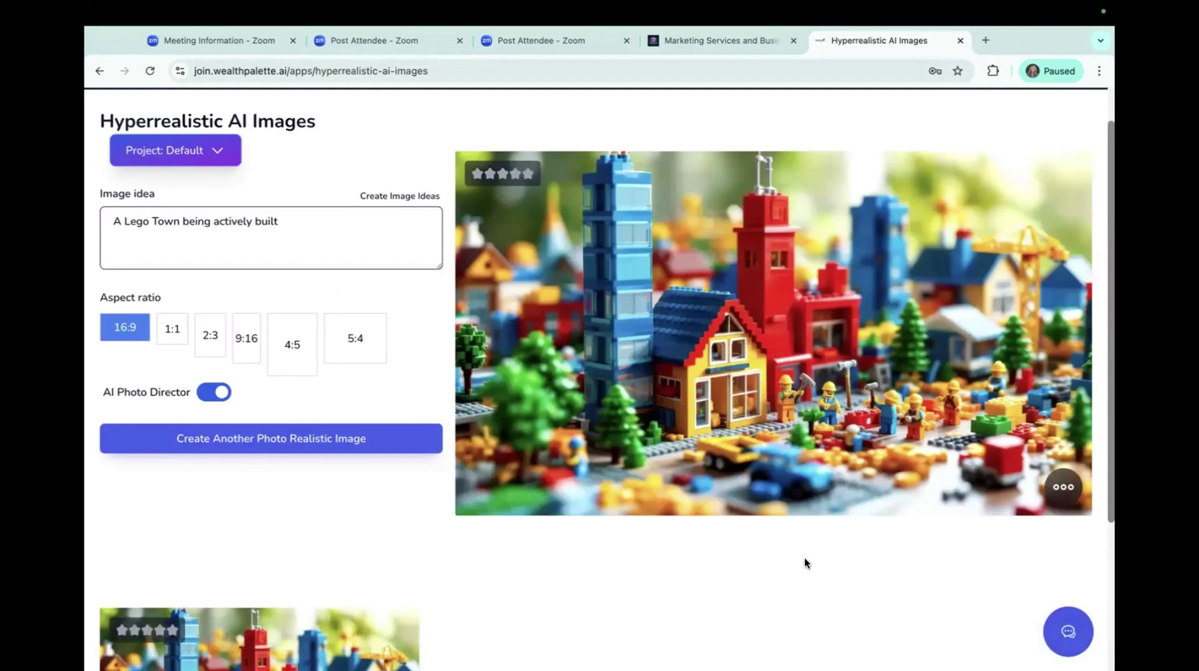
# Look over the Lego town image and create image ideas for the business "Lego Building"
pyautogui.scroll(-1, 805, 562)
pyautogui.scroll(-1, 805, 562)
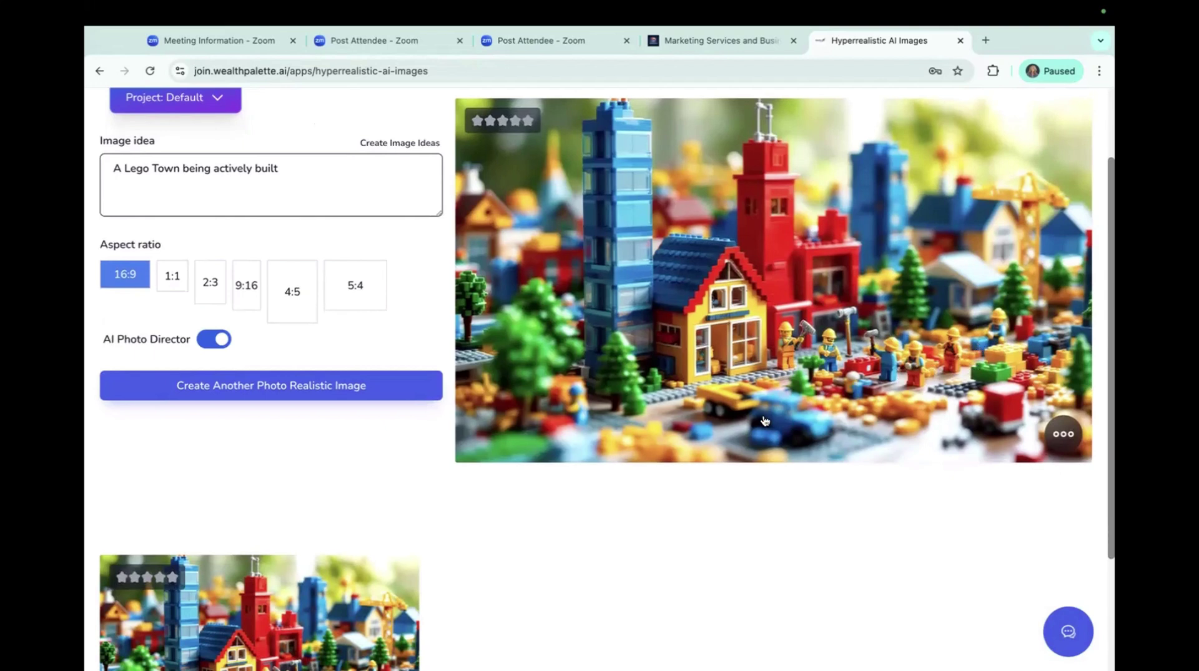
pyautogui.scroll(3, 765, 420)
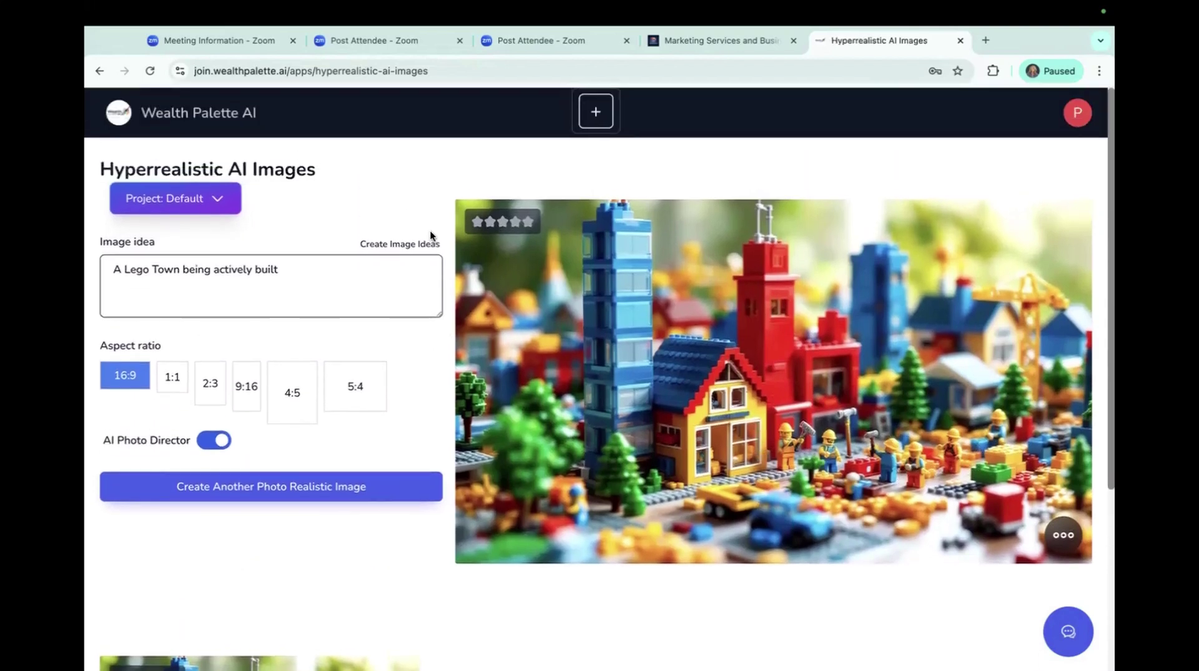
pyautogui.click(416, 248)
pyautogui.write('Lego Building')
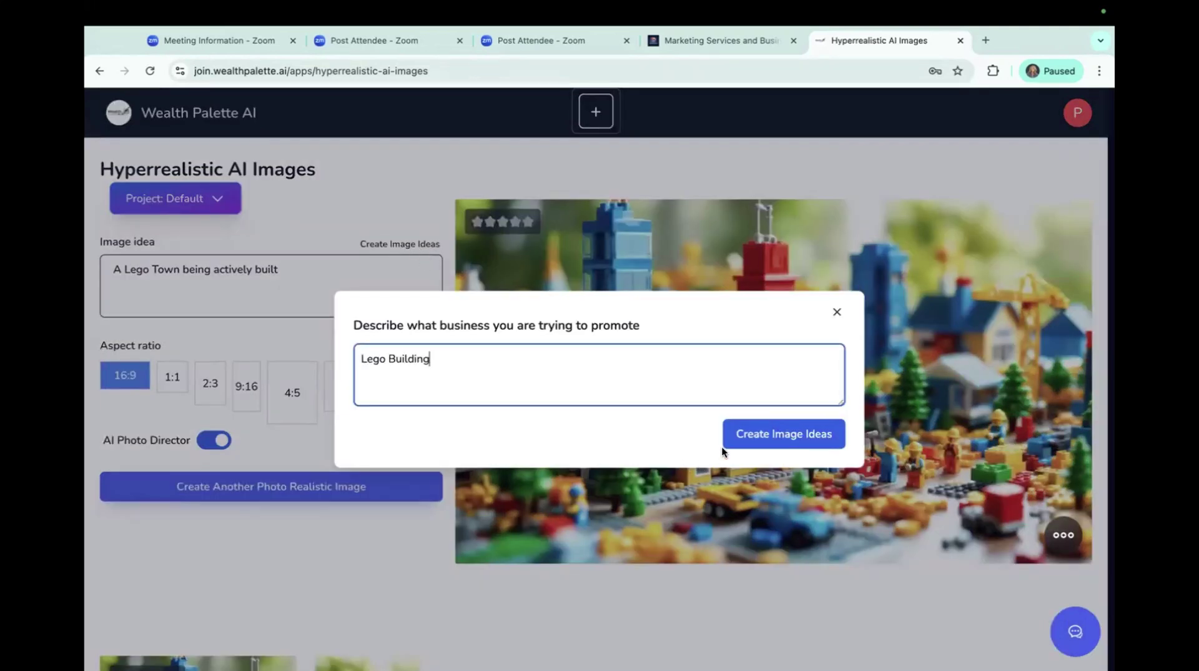
pyautogui.click(737, 443)
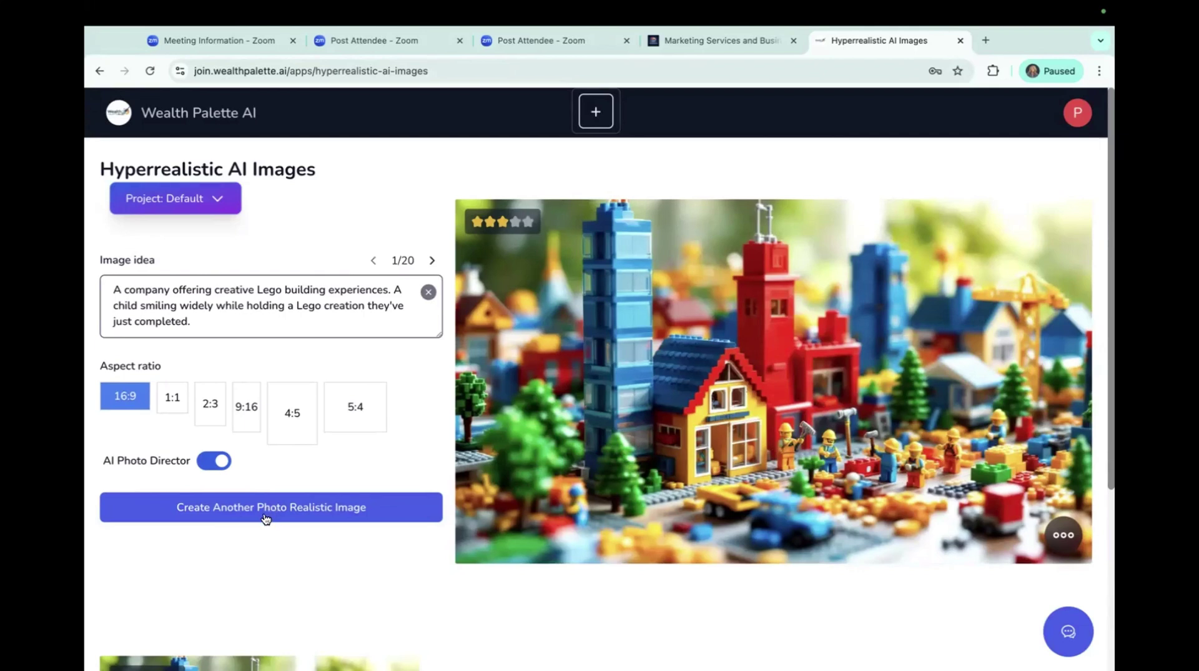
# Create another photo-realistic image from the suggested idea of a smiling child holding a Lego creation, and view it in the gallery
pyautogui.click(270, 508)
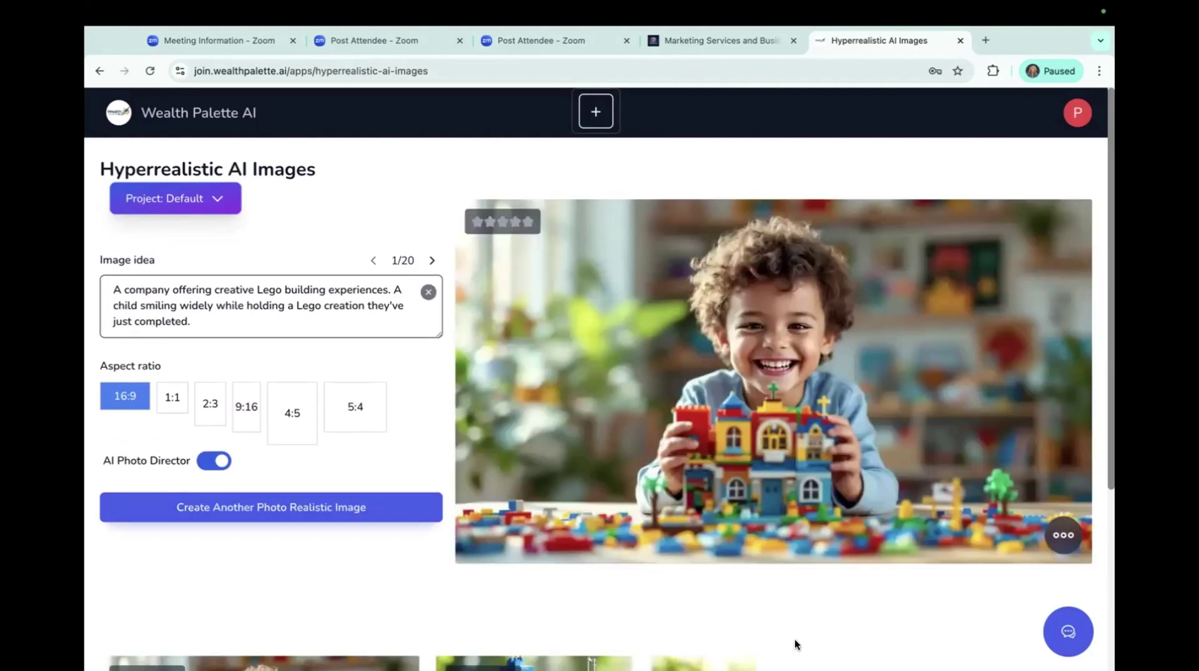
pyautogui.scroll(-2, 794, 638)
pyautogui.scroll(-5, 795, 638)
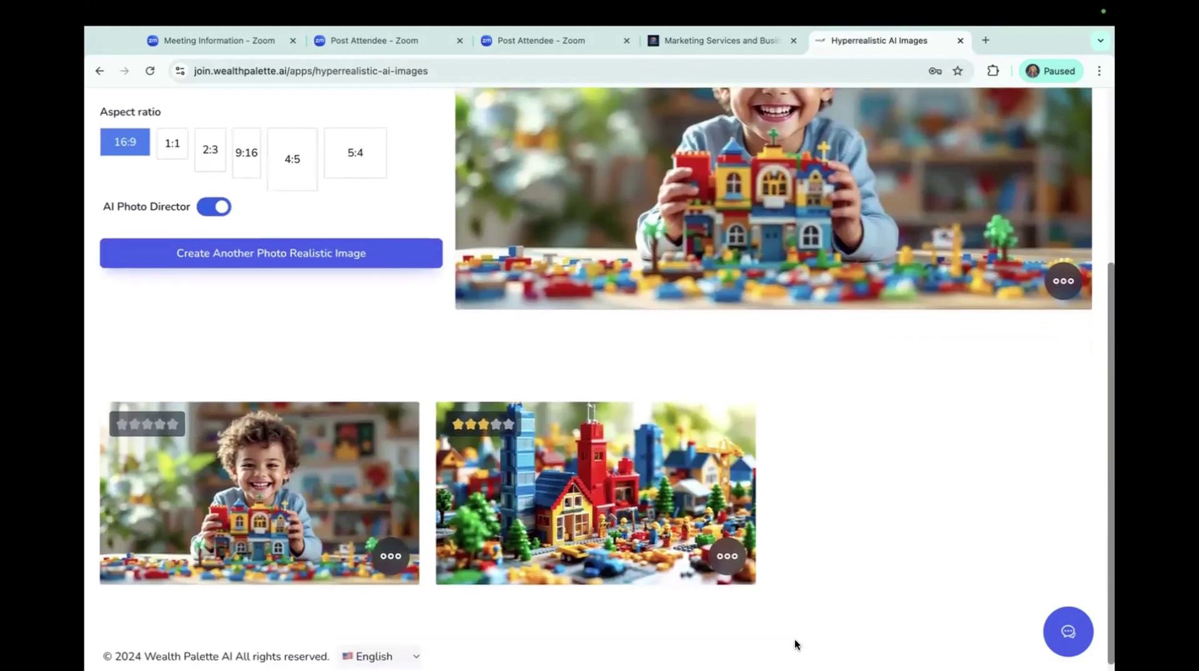
pyautogui.scroll(5, 795, 638)
pyautogui.scroll(-5, 780, 636)
pyautogui.scroll(-1, 719, 631)
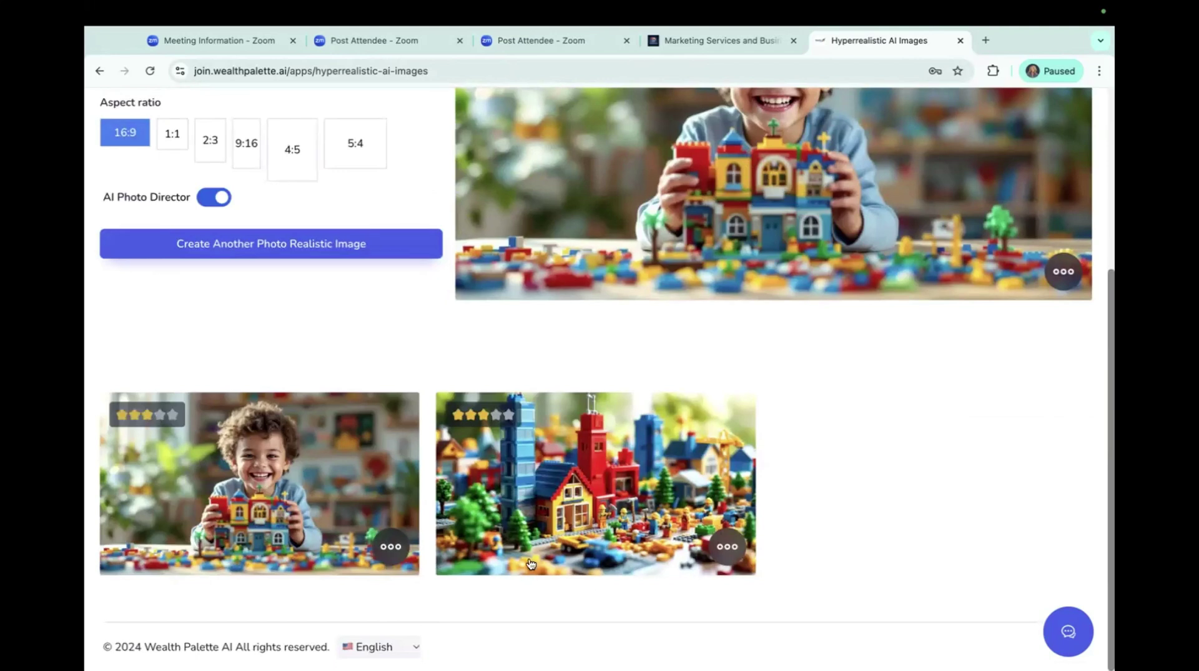
# Review the image of the child once more and return to the home screen of apps
pyautogui.scroll(5, 599, 575)
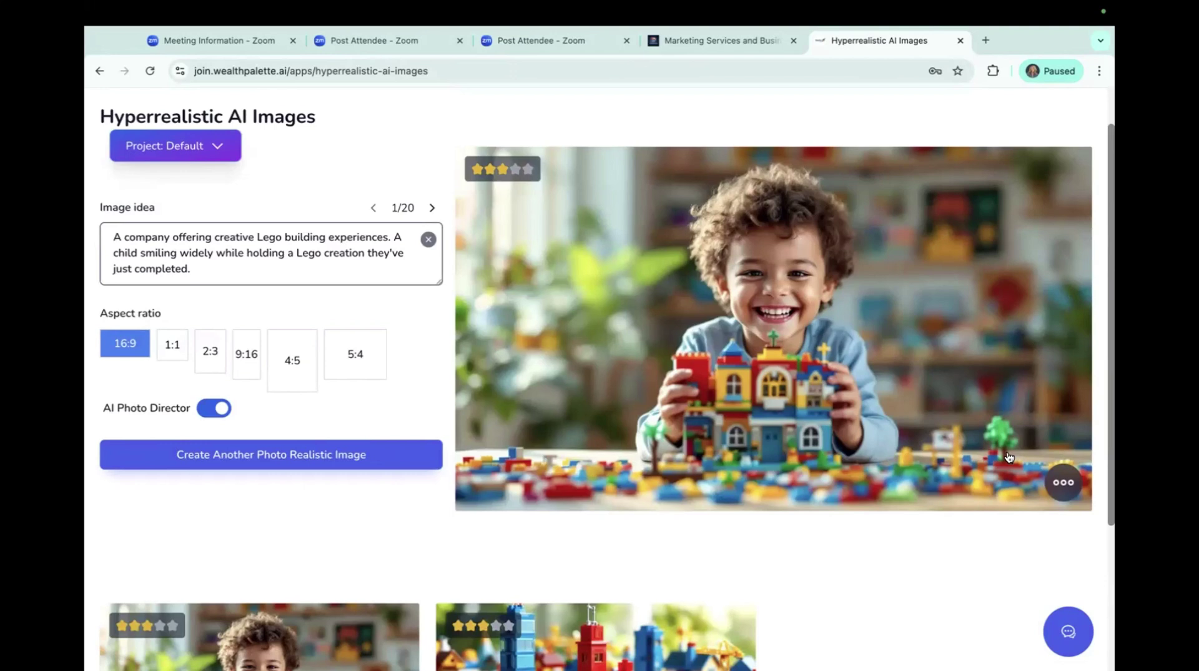
pyautogui.scroll(-1, 1009, 456)
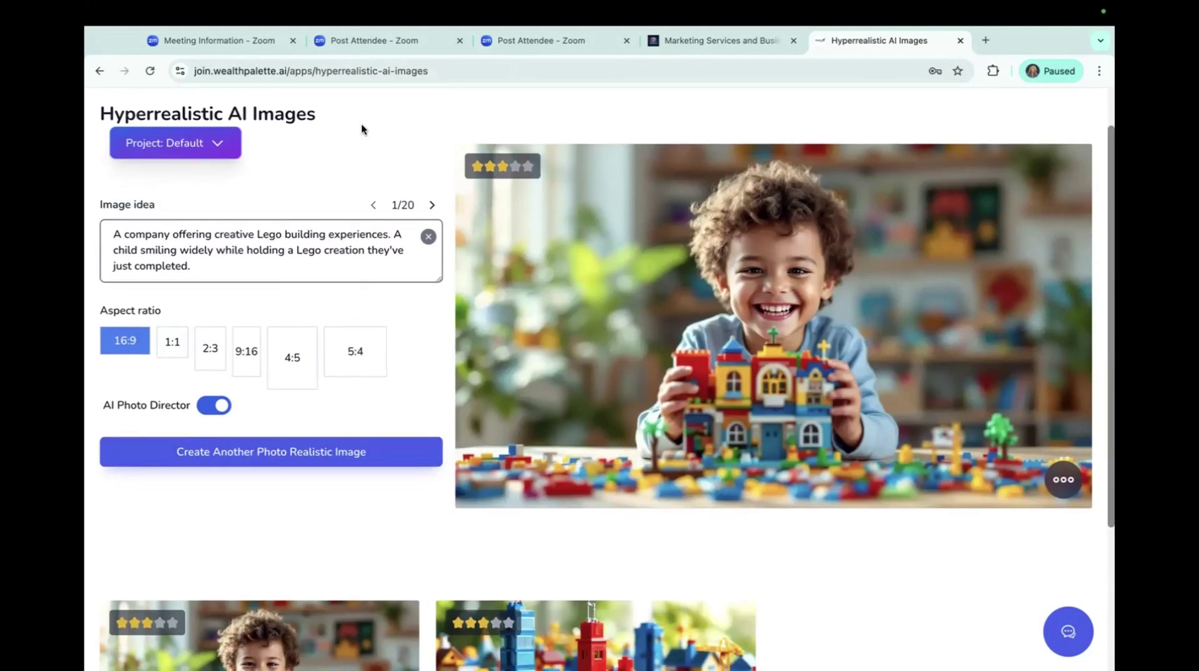
pyautogui.scroll(2, 181, 115)
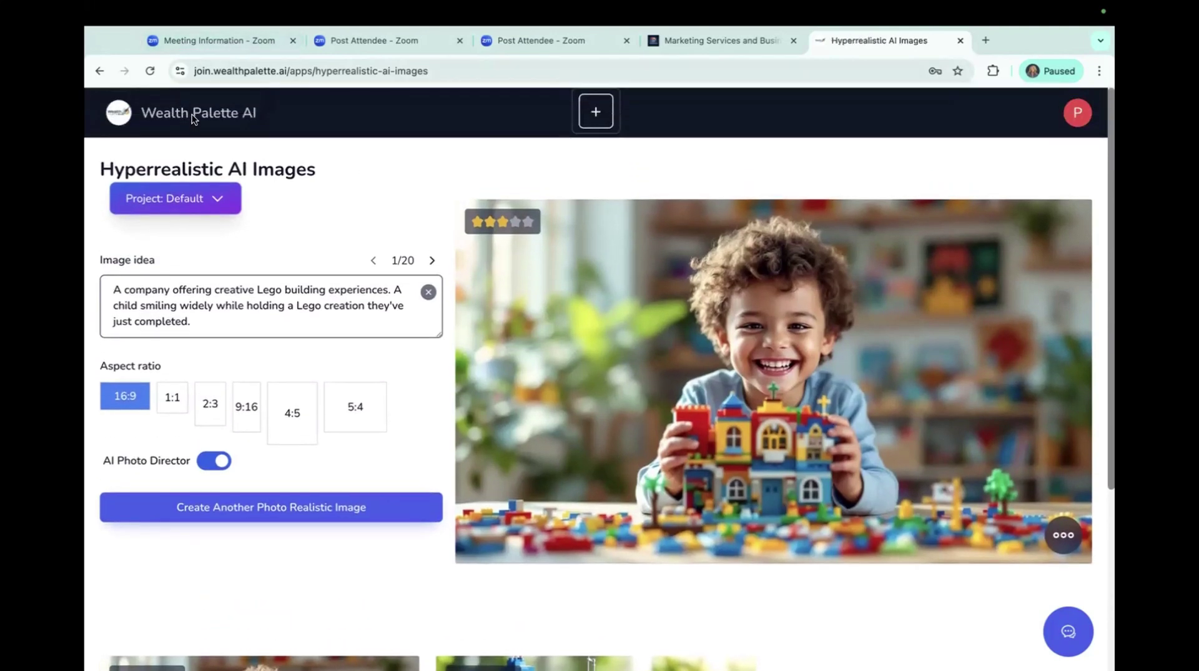
pyautogui.click(192, 114)
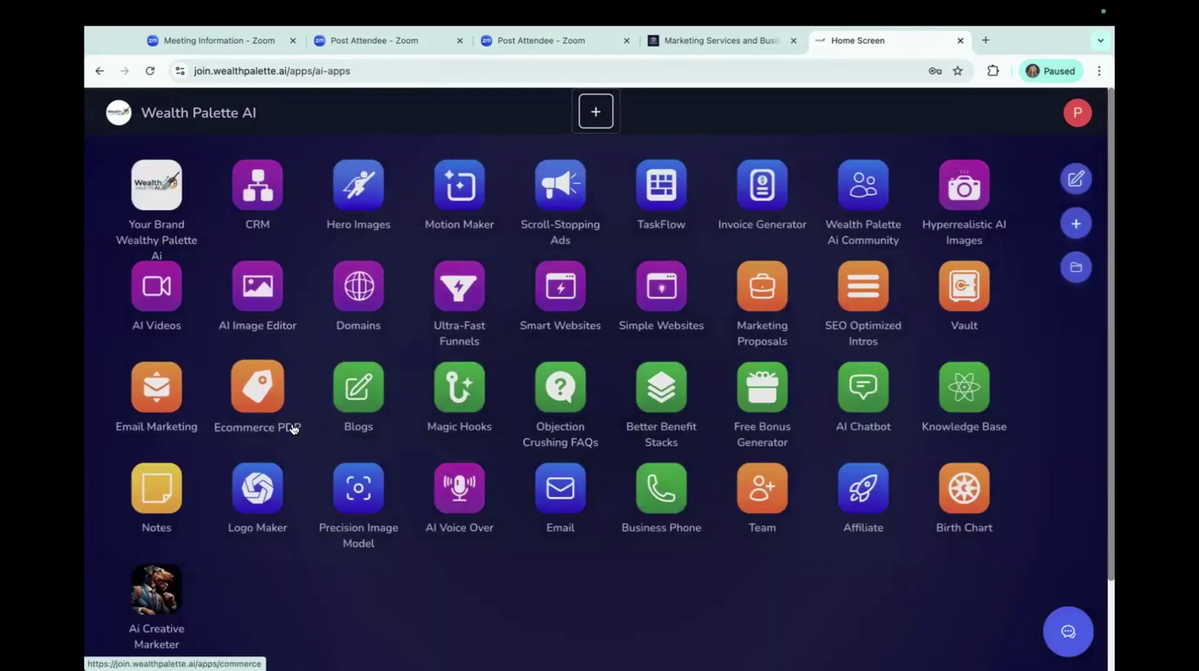